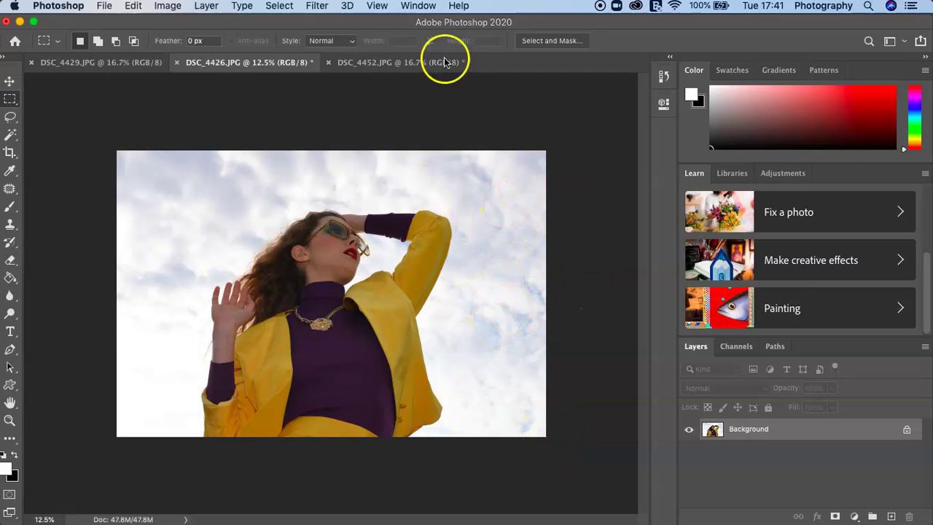
Add 10 cm of relative canvas width to DSC_4426, anchored middle-left so it grows right
click(167, 7)
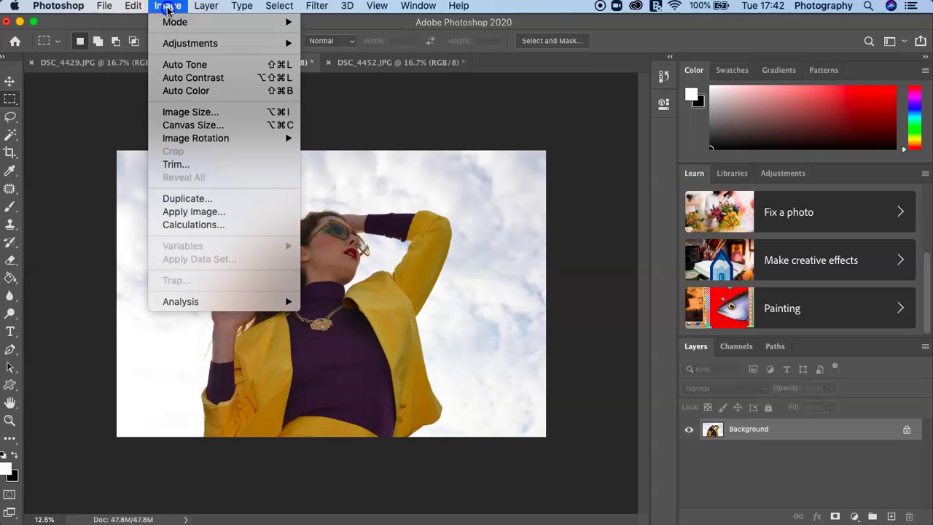
click(193, 124)
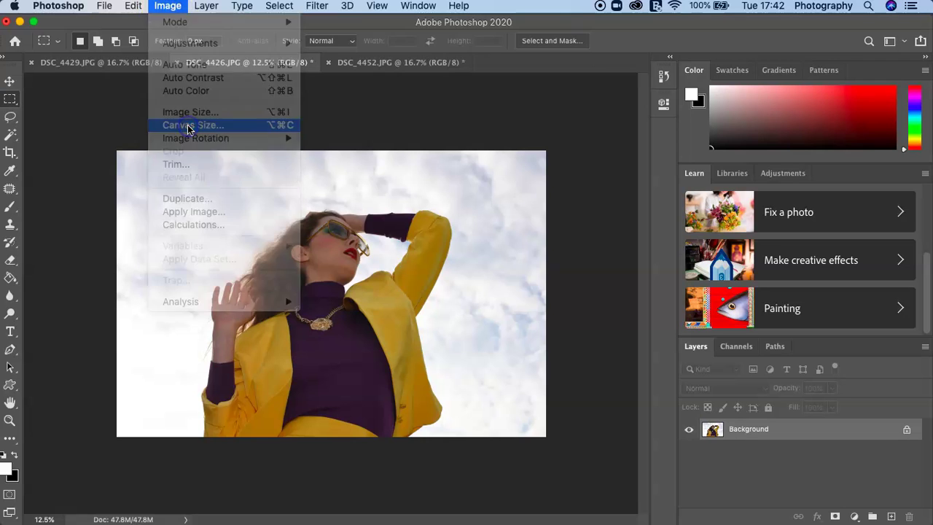
click(436, 292)
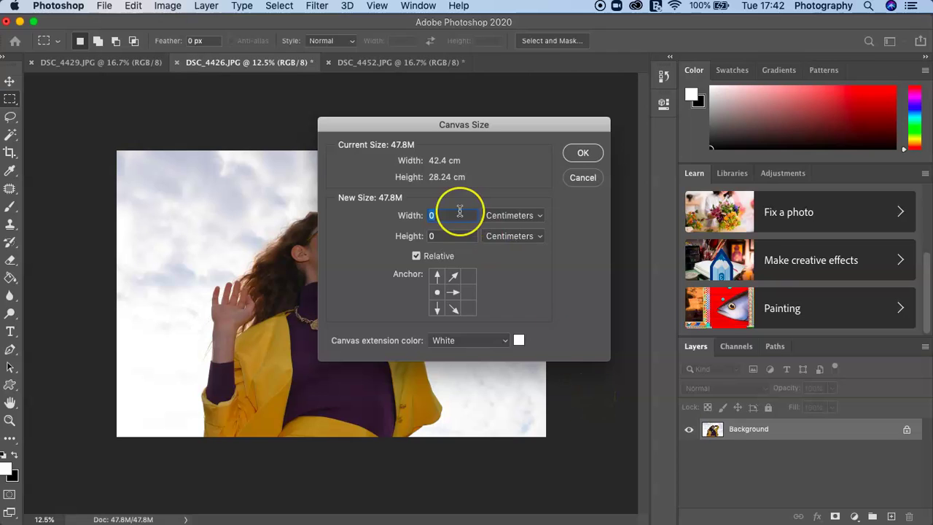
text(10)
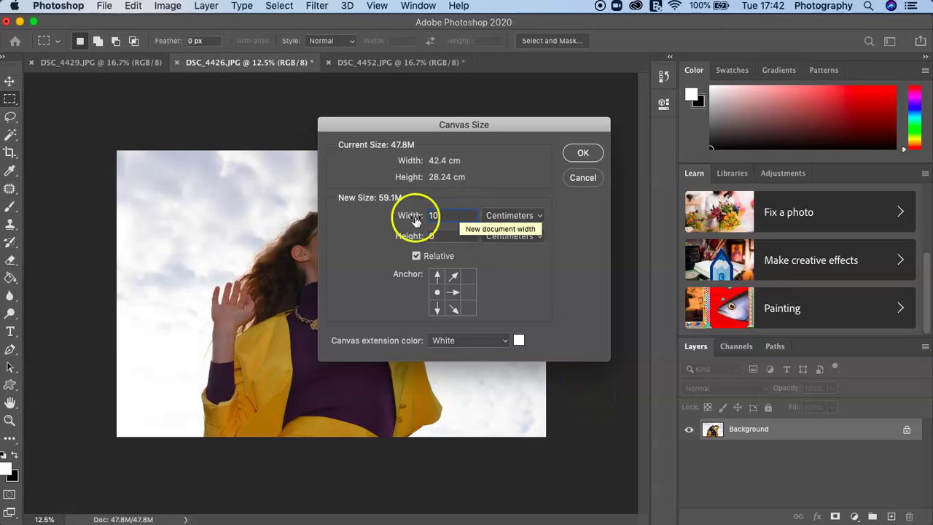
click(582, 155)
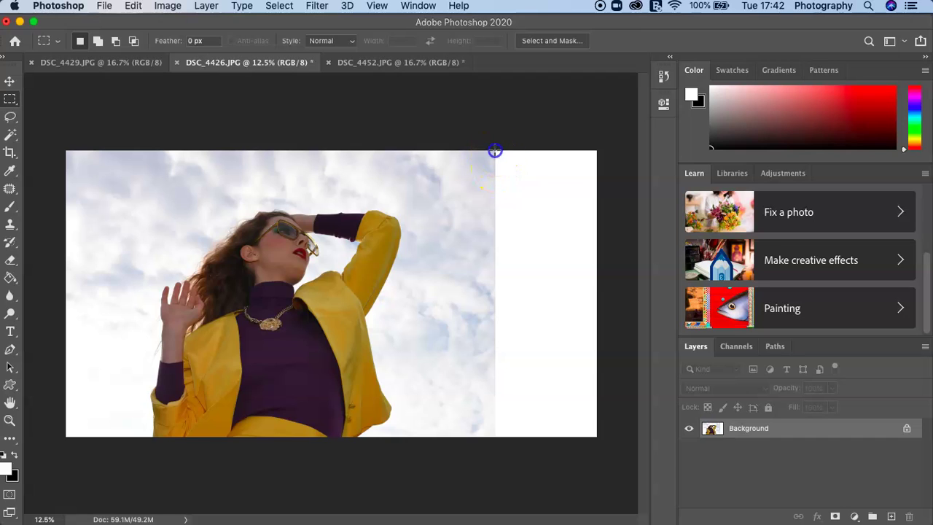
Select the new white strip, Content-Aware fill it with matching sky, then deselect
drag(496, 150, 608, 444)
click(135, 6)
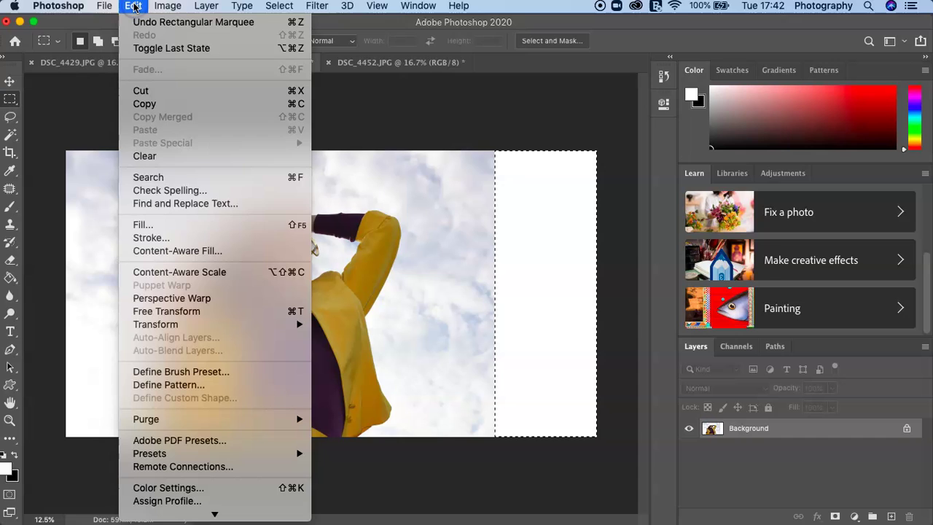
click(173, 228)
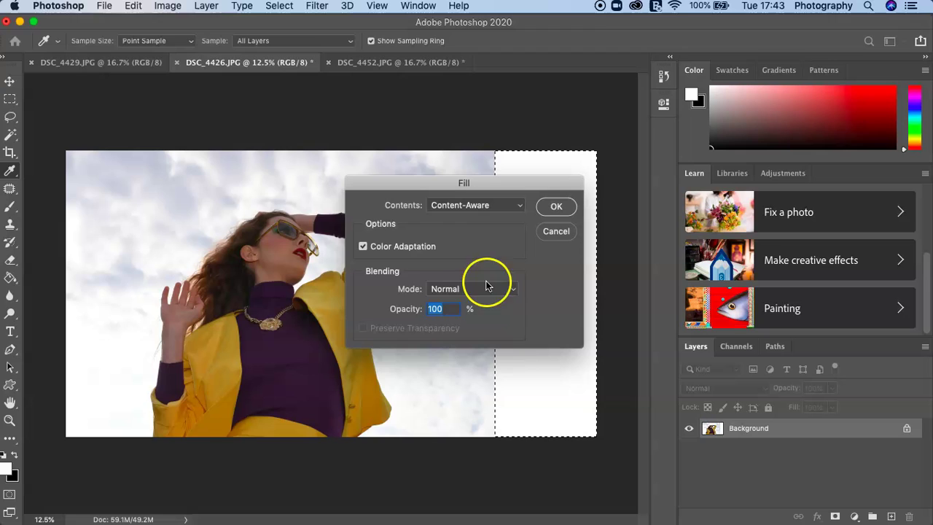
click(555, 209)
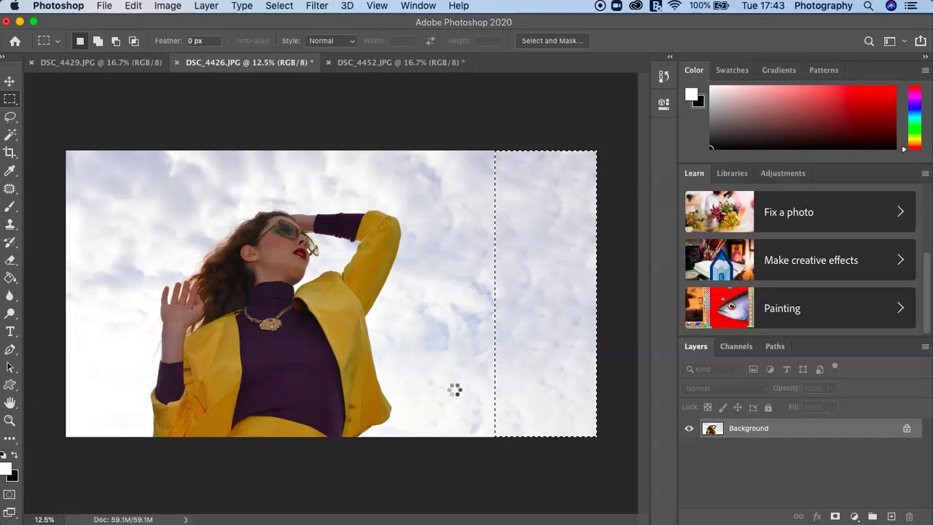
click(279, 6)
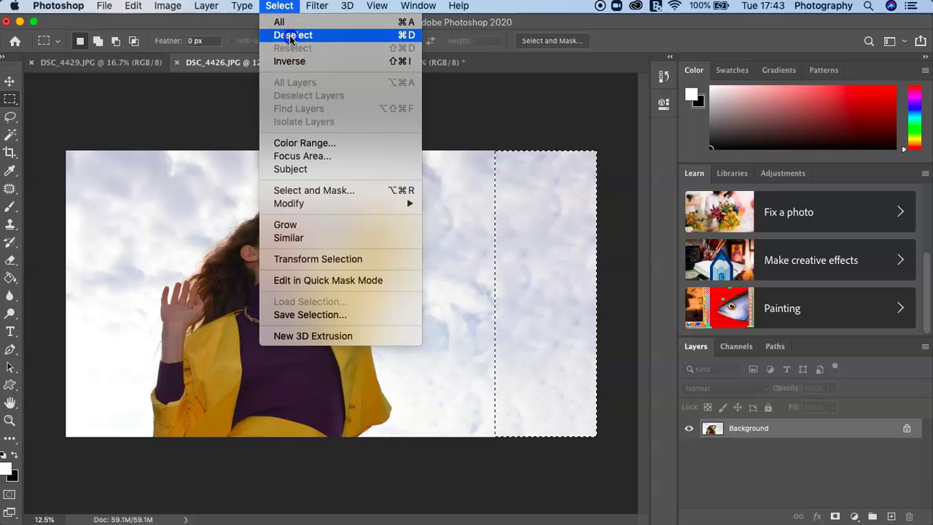
click(292, 35)
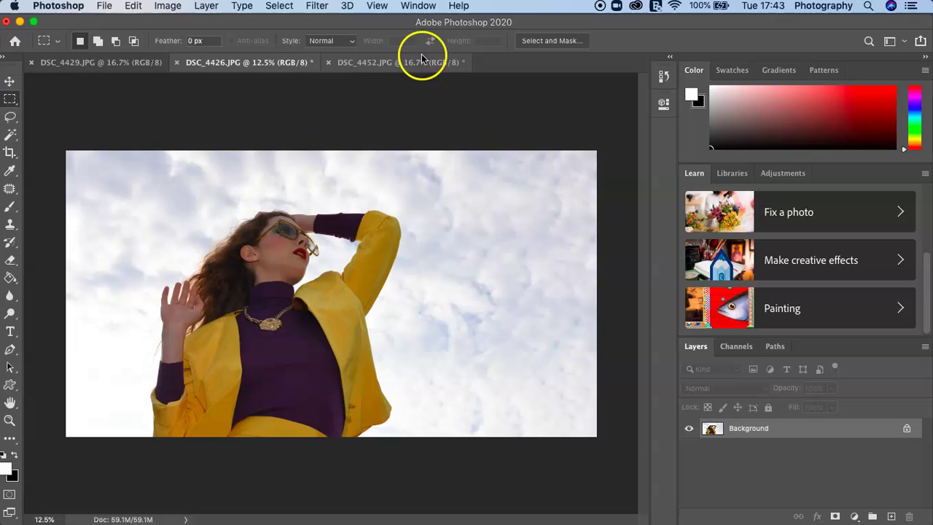
Drag the DSC_4429 photo into DSC_4426 as Layer 1 and shift it left
click(391, 64)
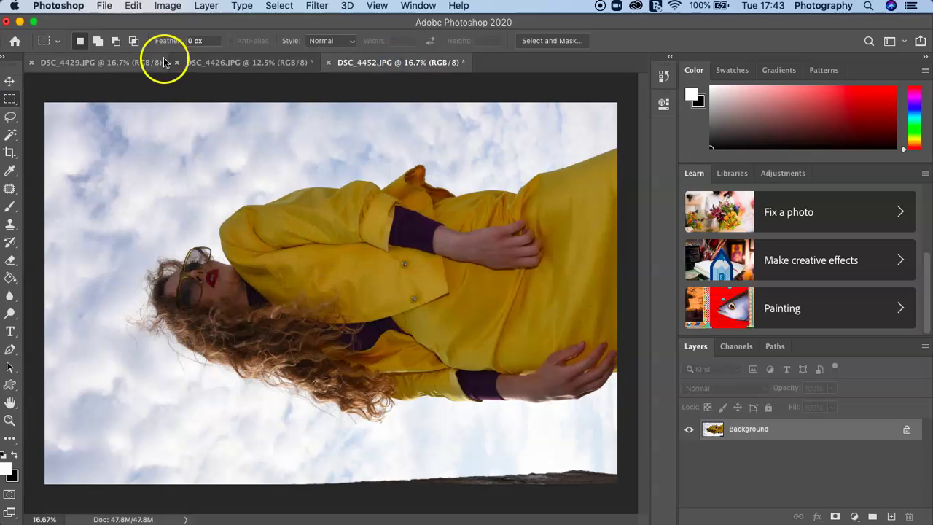
click(118, 65)
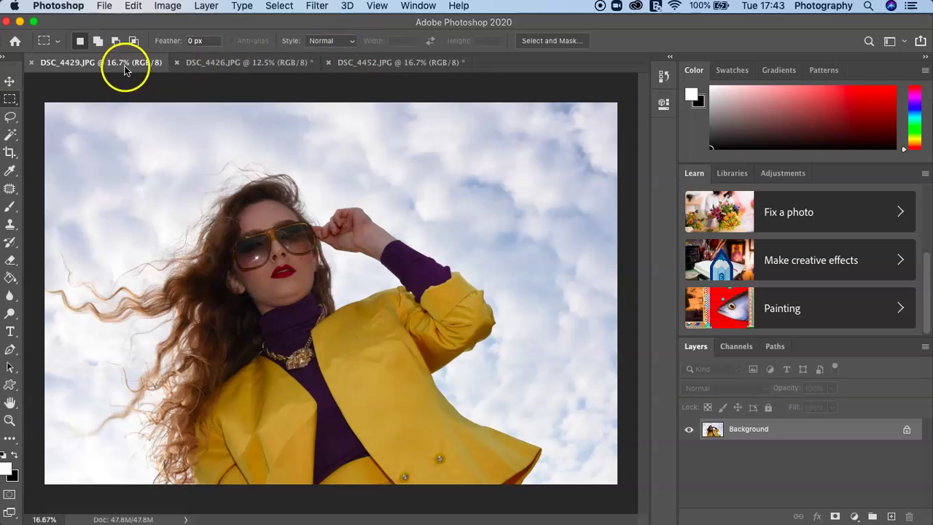
click(9, 81)
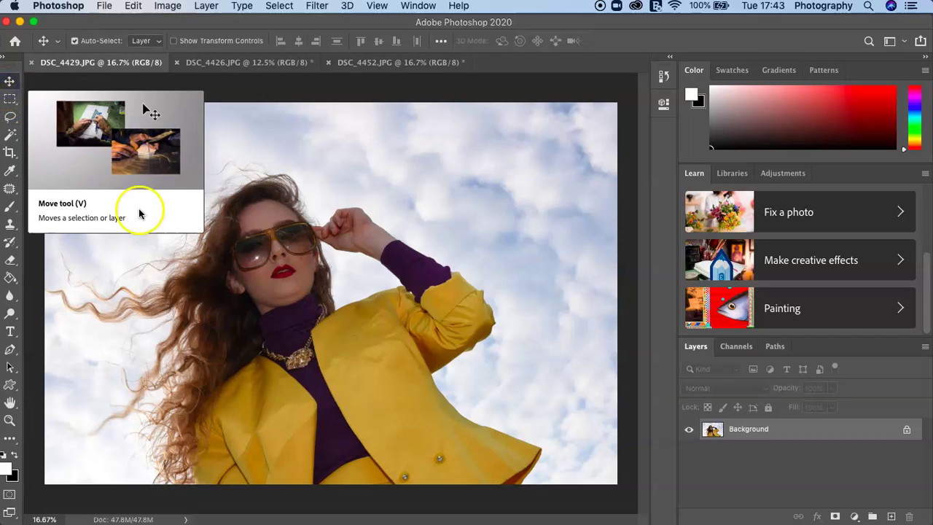
click(285, 279)
drag(285, 280, 257, 62)
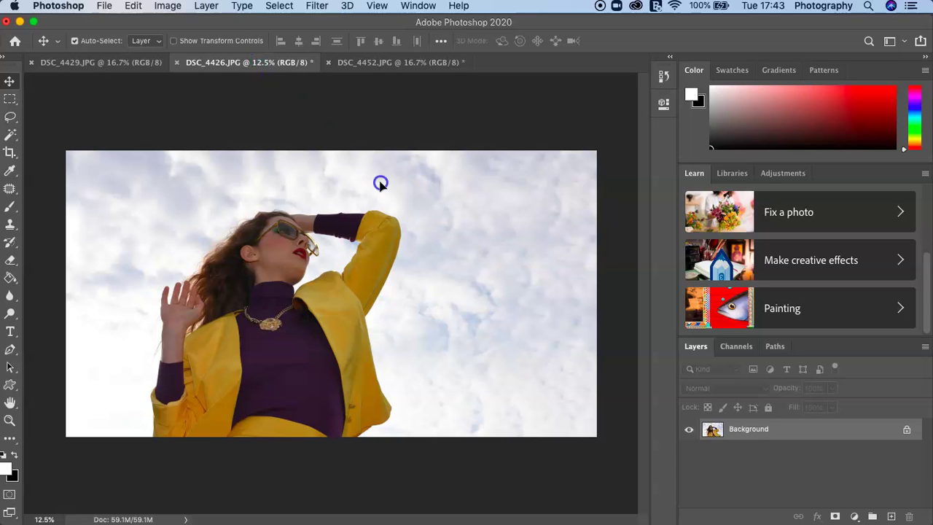
drag(483, 300, 484, 302)
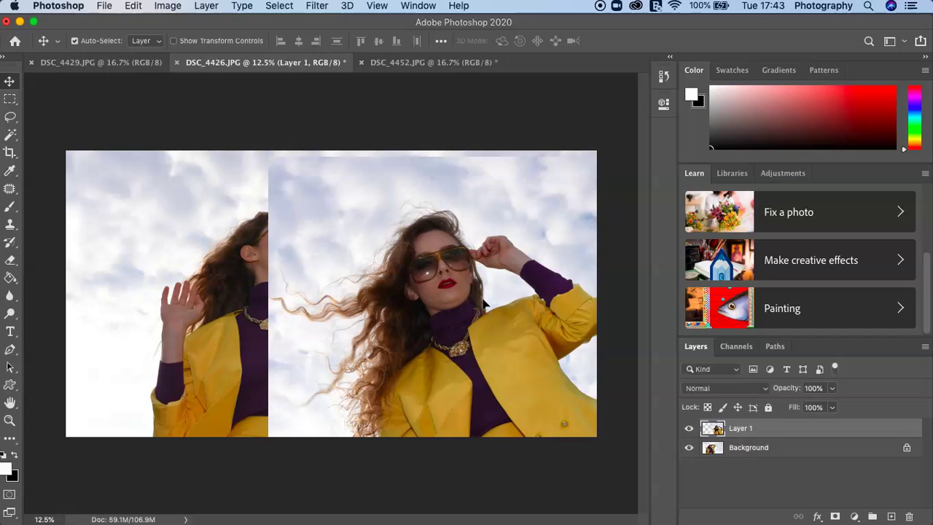
drag(394, 285, 330, 295)
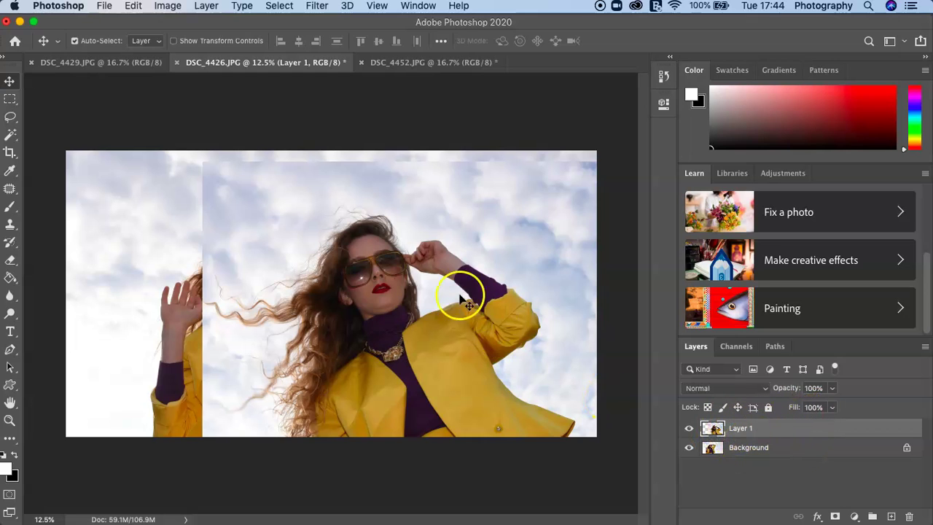
drag(294, 258, 271, 249)
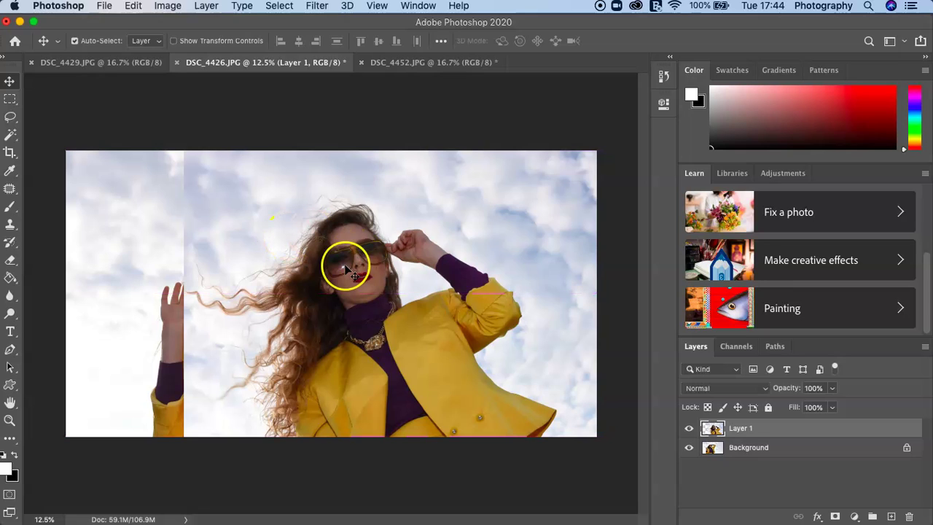
Put Layer 1, the pasted second shot, into Free Transform mode
click(133, 6)
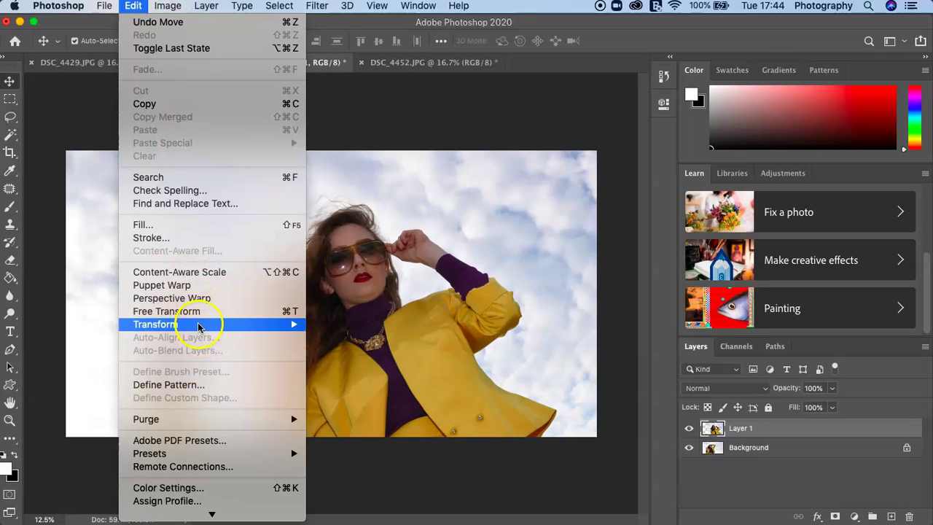
mouse_move(204, 324)
click(356, 306)
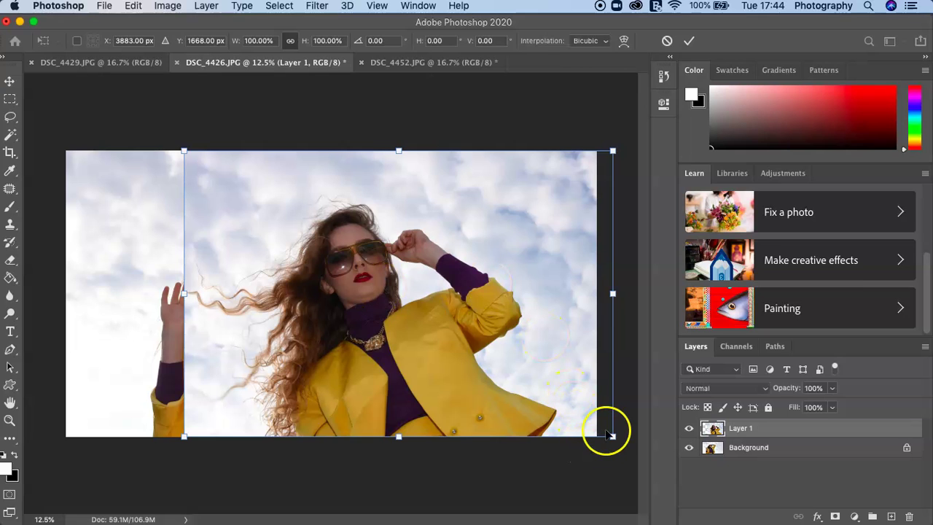
right_click(183, 152)
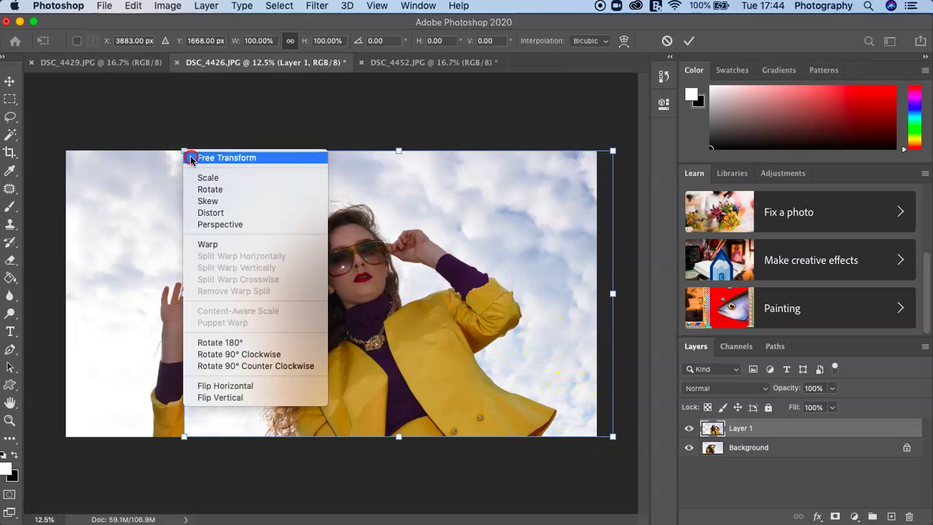
right_click(184, 153)
right_click(186, 154)
key(Escape)
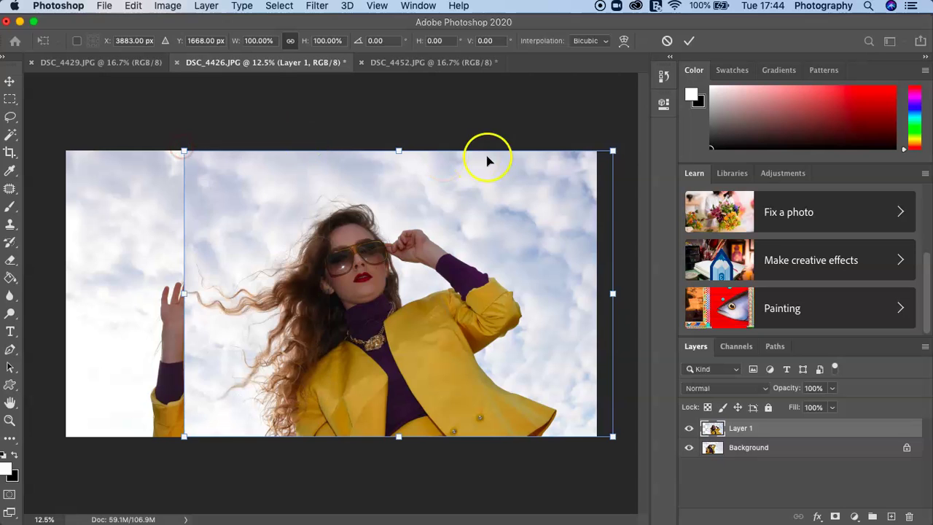
Scale Layer 1 to about 53%, place it in the lower-right corner and commit
drag(613, 150, 407, 253)
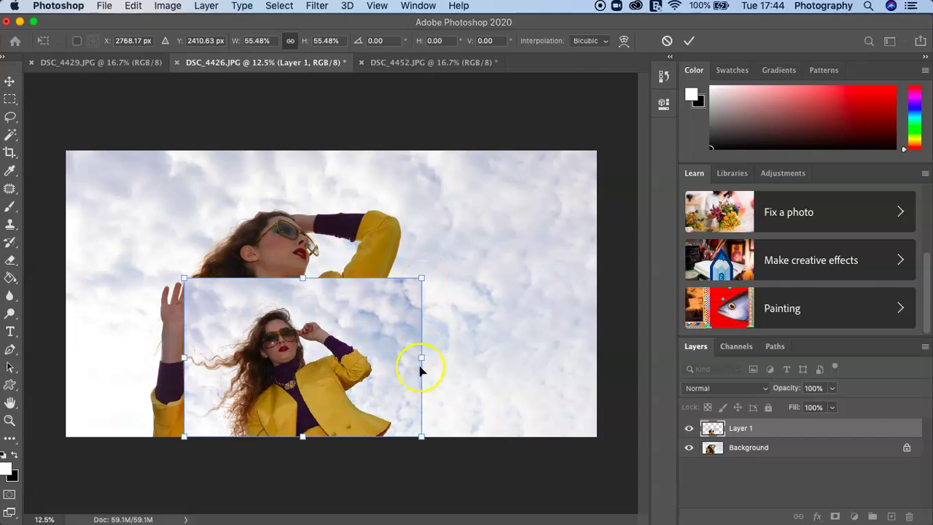
drag(434, 269, 381, 305)
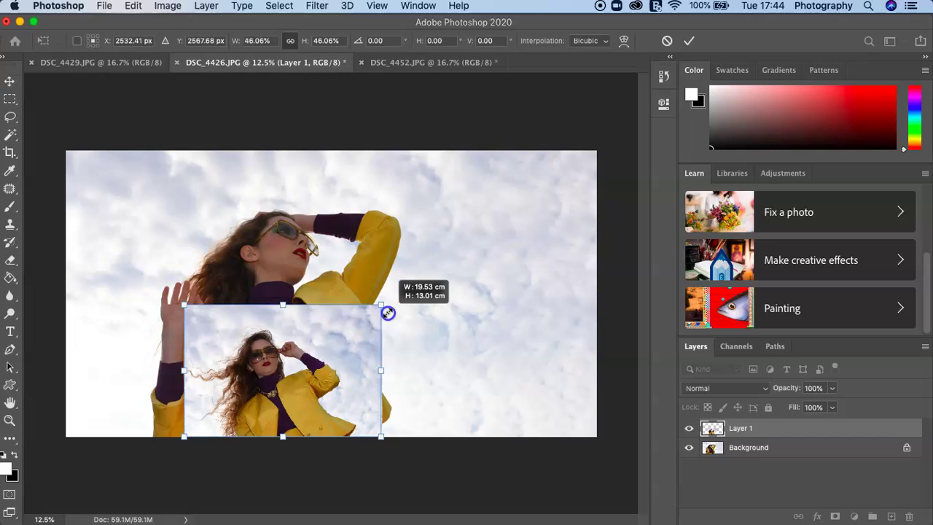
drag(266, 352, 481, 354)
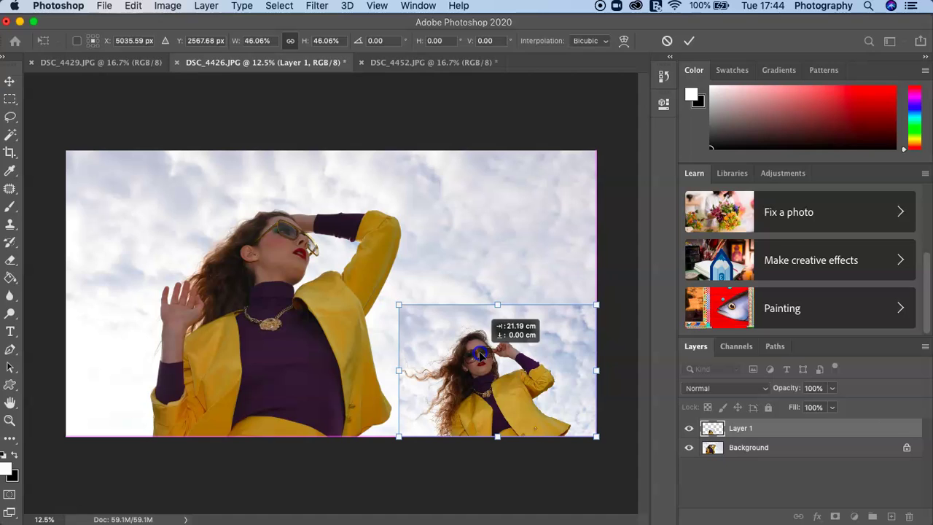
drag(481, 353, 483, 353)
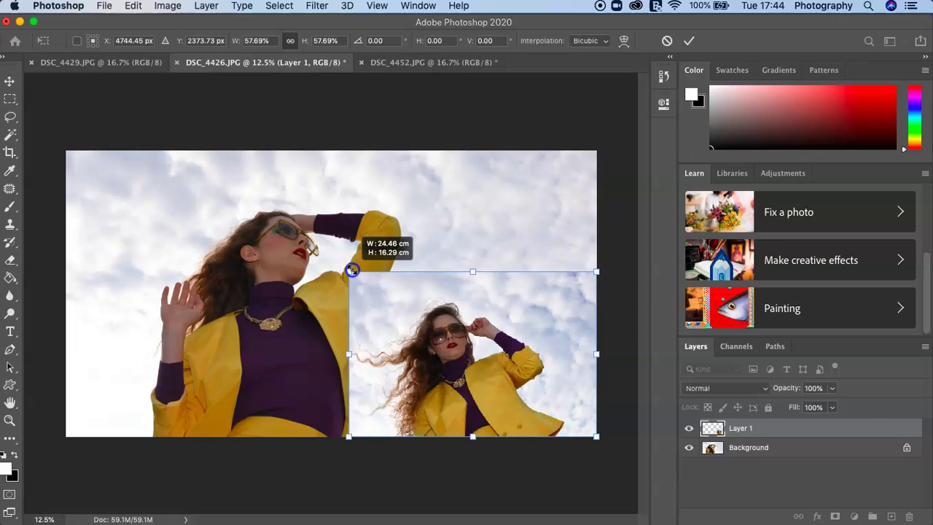
drag(351, 269, 381, 283)
drag(494, 308, 515, 307)
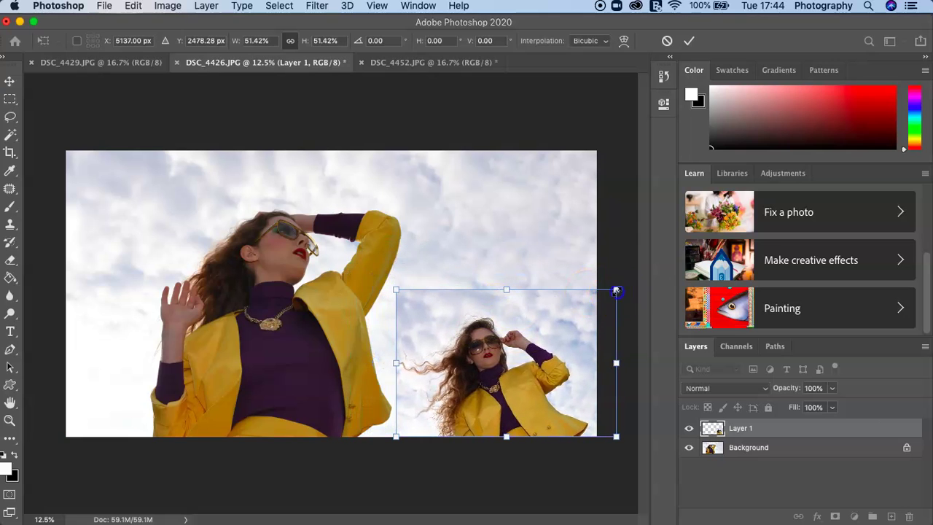
mouse_move(616, 291)
mouse_down()
mouse_move(635, 277)
mouse_move(624, 283)
mouse_up()
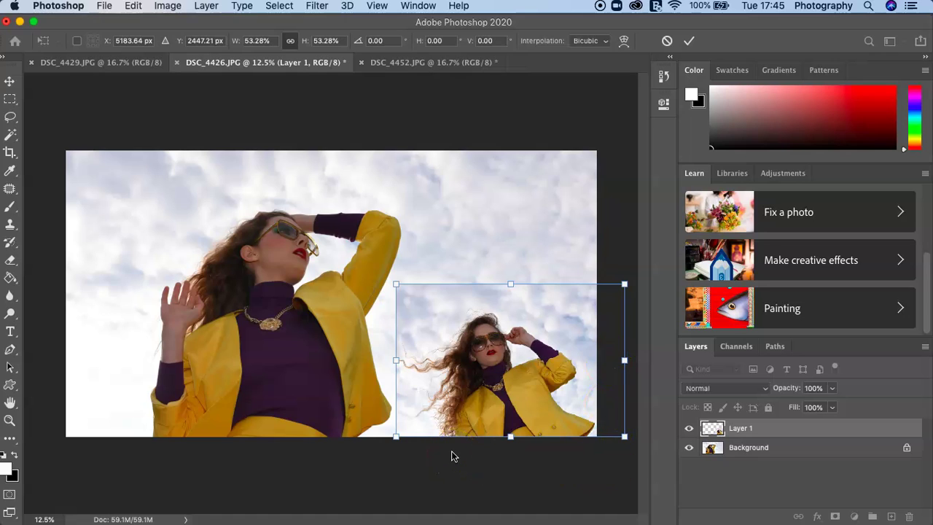
key(Return)
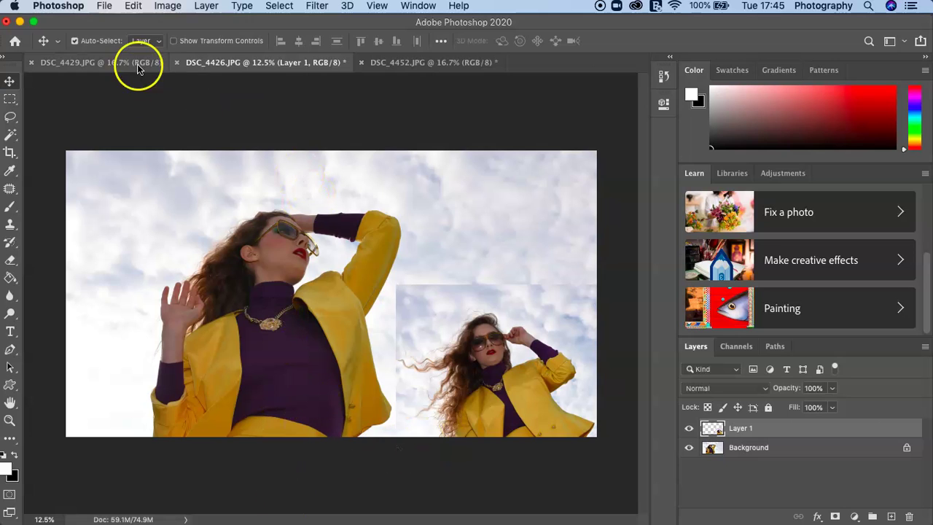
Rotate the sideways DSC_4452 photo 90° clockwise so the model stands upright
click(416, 64)
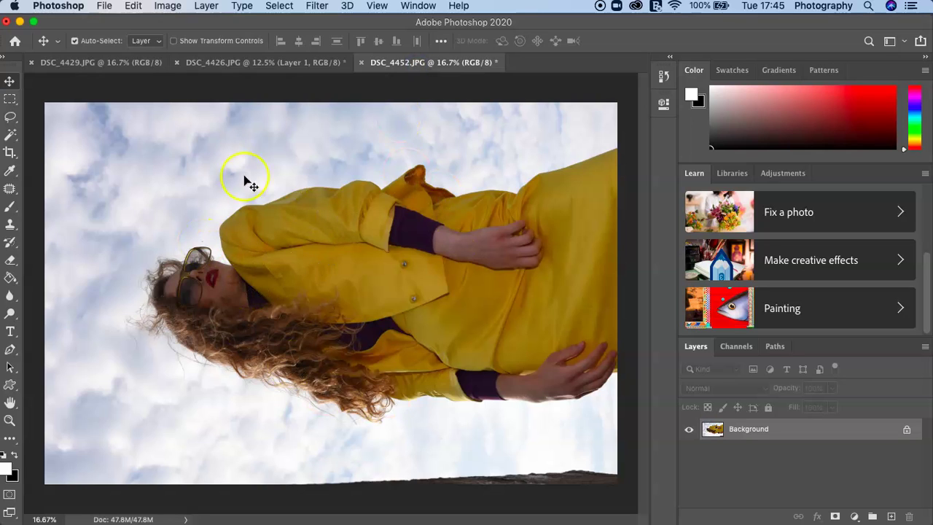
click(166, 6)
mouse_move(182, 140)
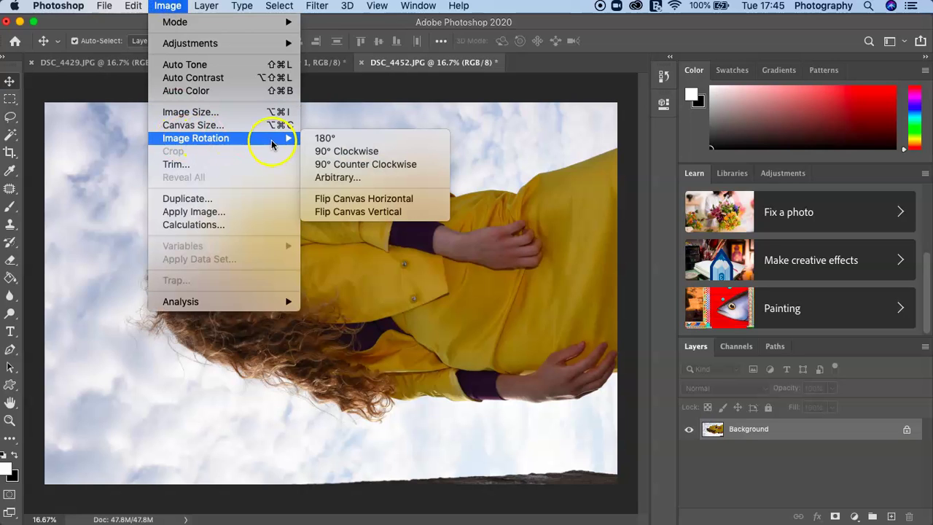
click(339, 152)
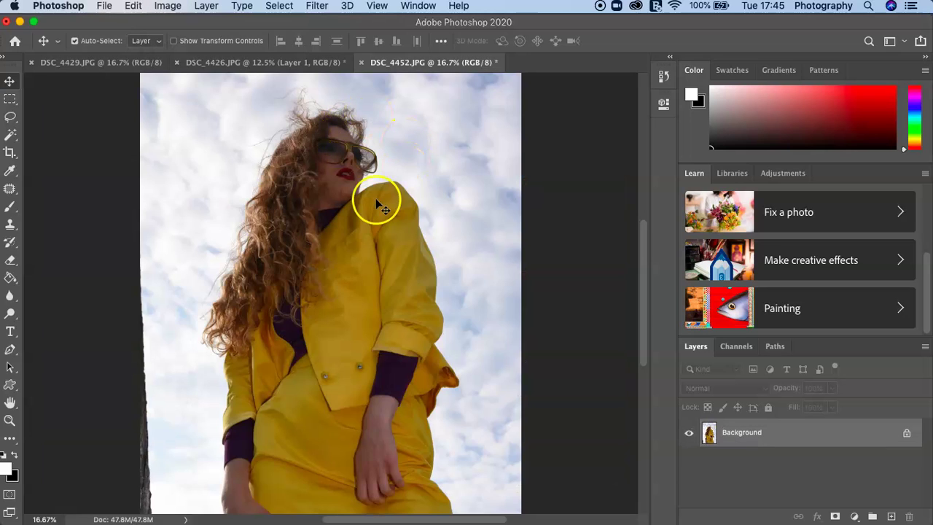
Drag the upright DSC_4452 shot into the DSC_4426 composite as Layer 2 on the left
click(221, 64)
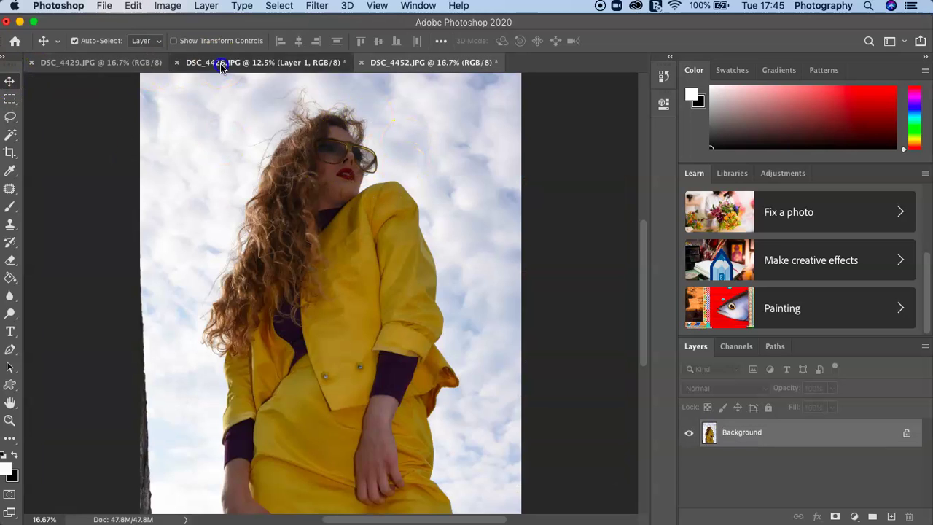
click(385, 63)
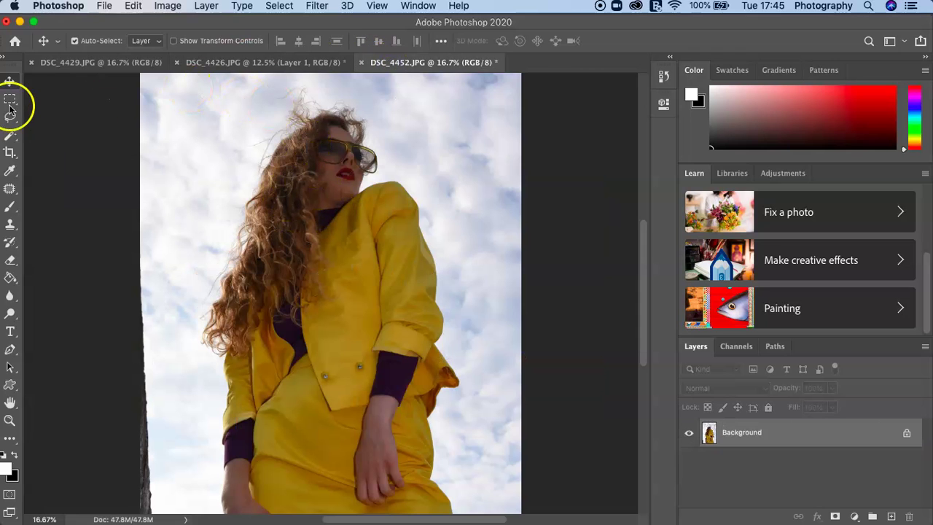
click(333, 284)
drag(312, 240, 271, 79)
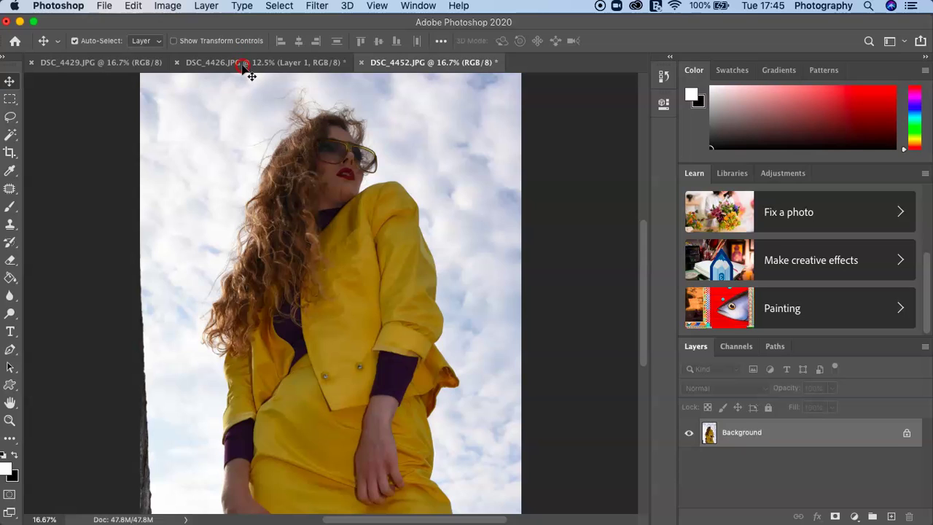
drag(238, 61, 343, 371)
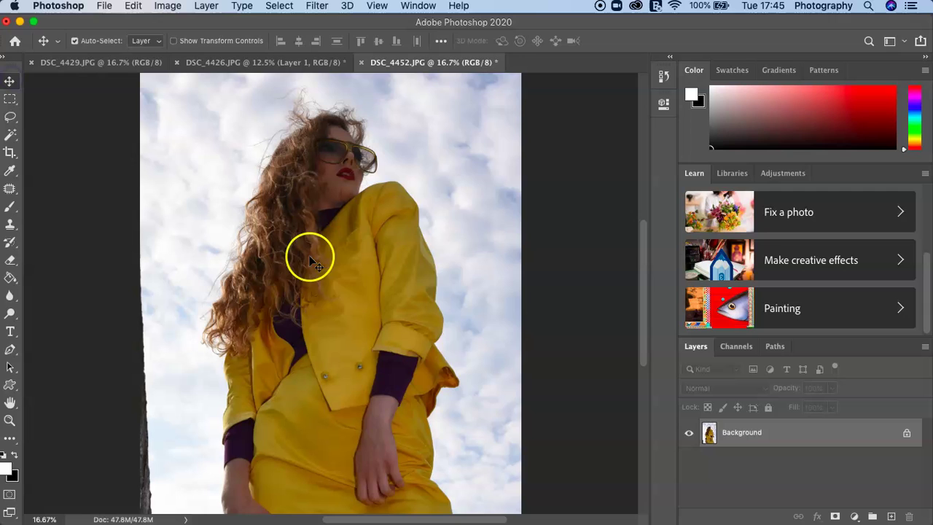
drag(340, 307, 245, 63)
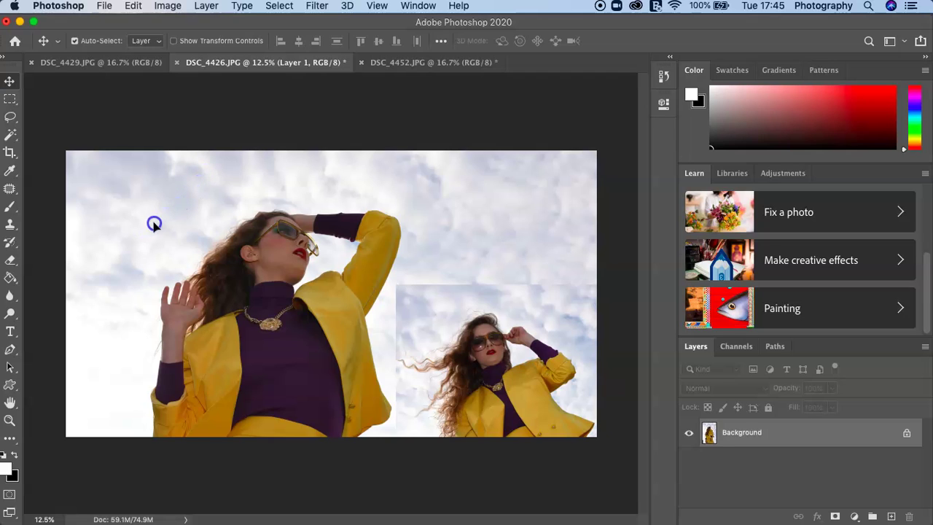
drag(155, 221, 199, 316)
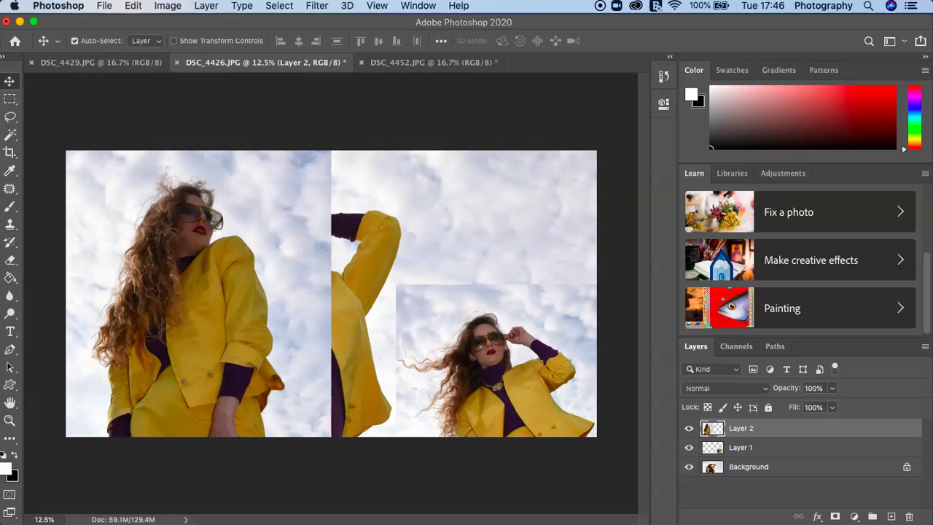
click(167, 5)
Start a Scale transform on Layer 2 and zoom out to reach its bounding-box corners
mouse_move(130, 10)
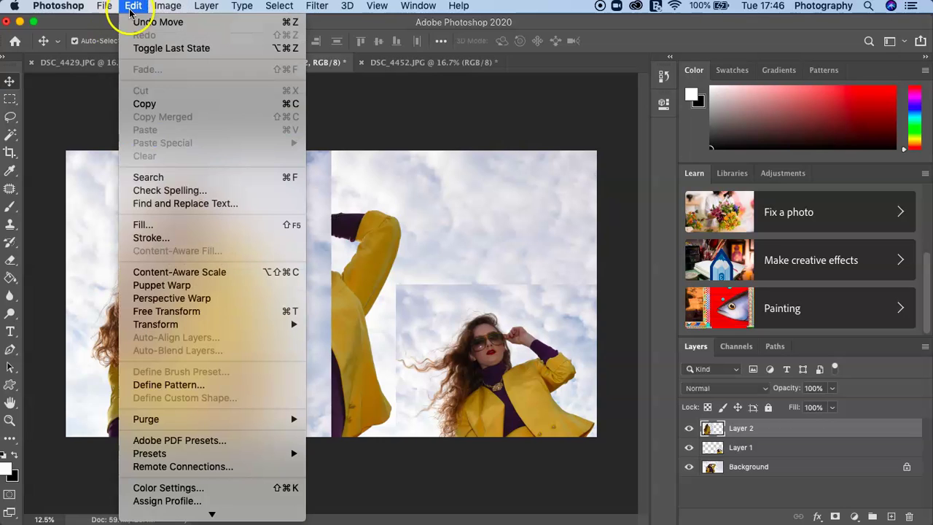
mouse_move(189, 330)
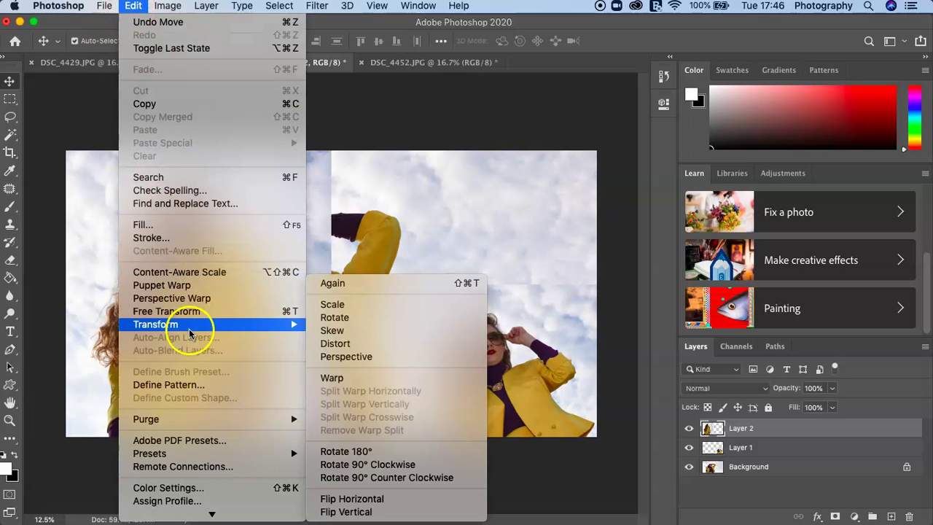
click(333, 303)
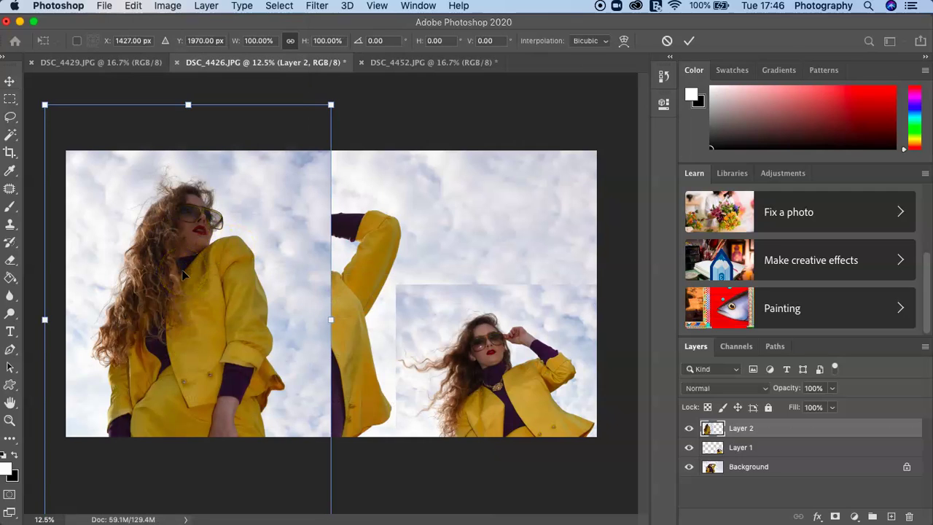
click(174, 199)
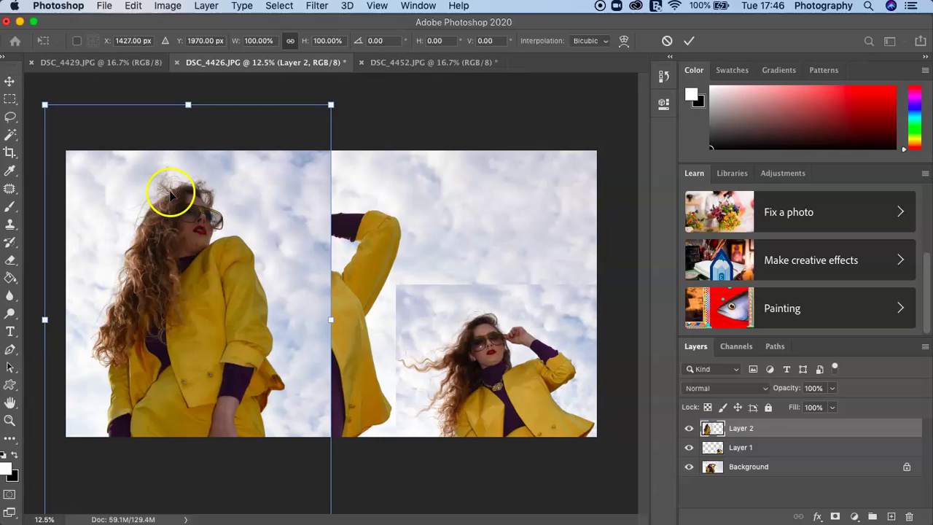
click(108, 106)
click(216, 474)
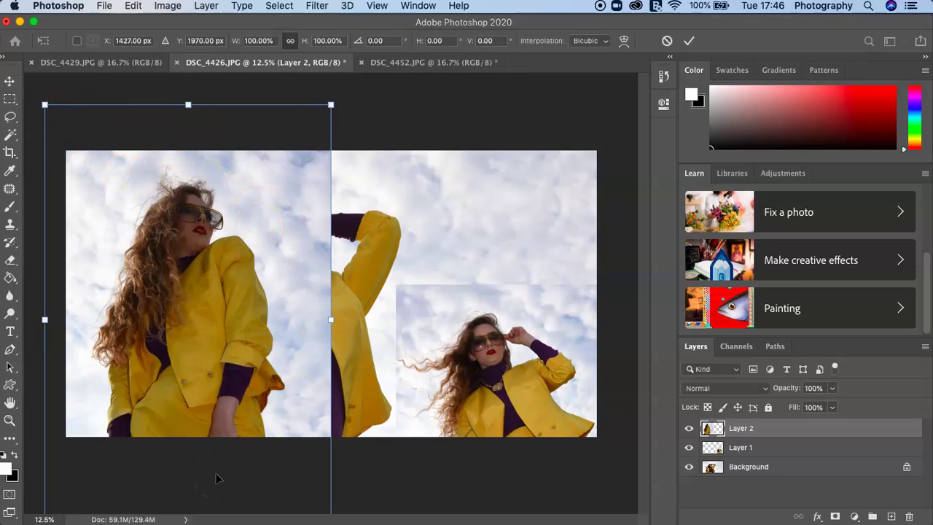
key(super+minus)
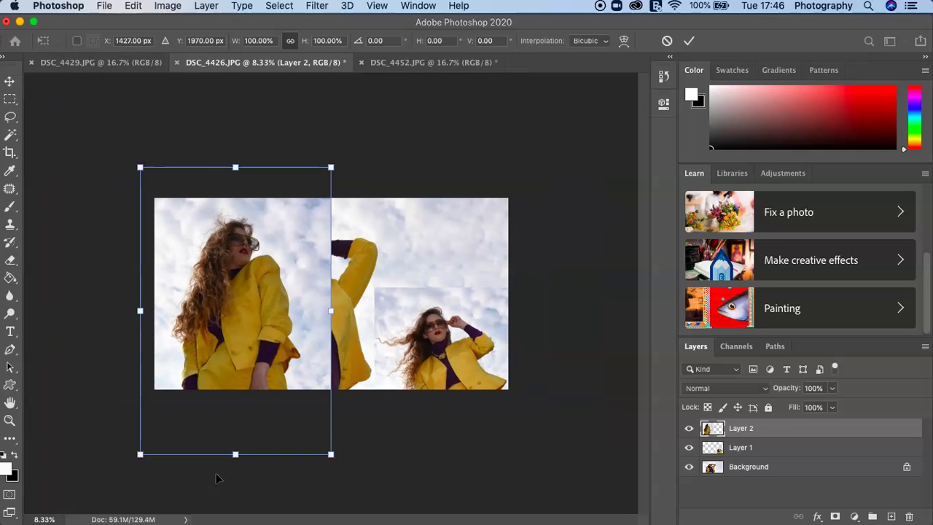
key(super+plus)
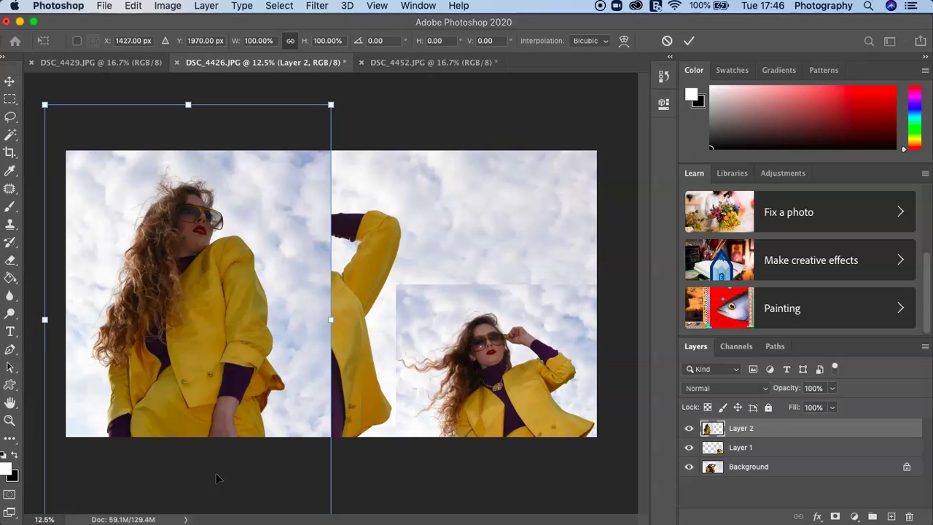
key(super+minus)
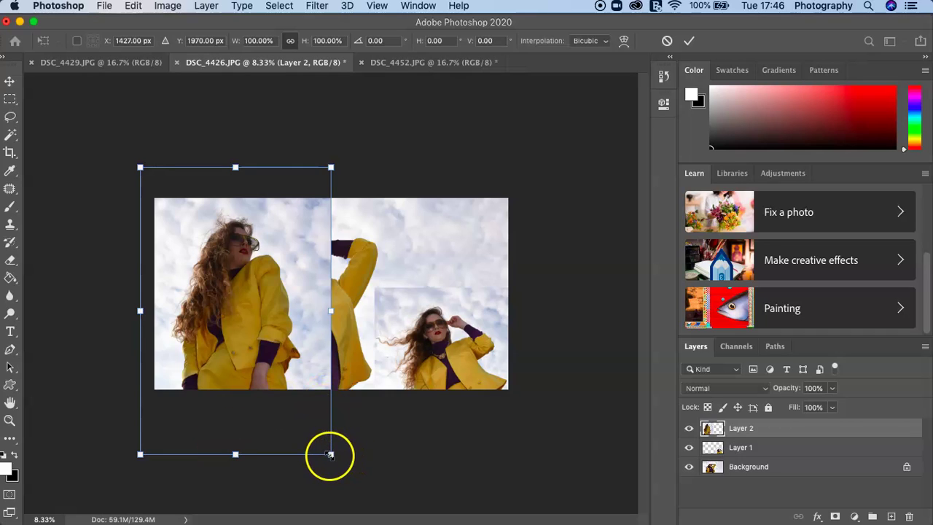
Shrink Layer 2 to about 47%, move it to the lower-left corner and commit
drag(329, 455, 211, 313)
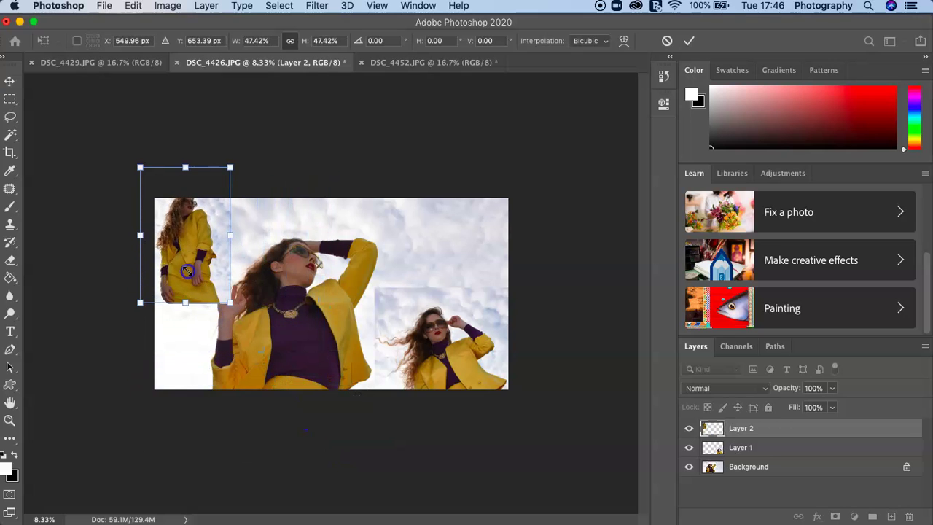
drag(187, 276, 186, 365)
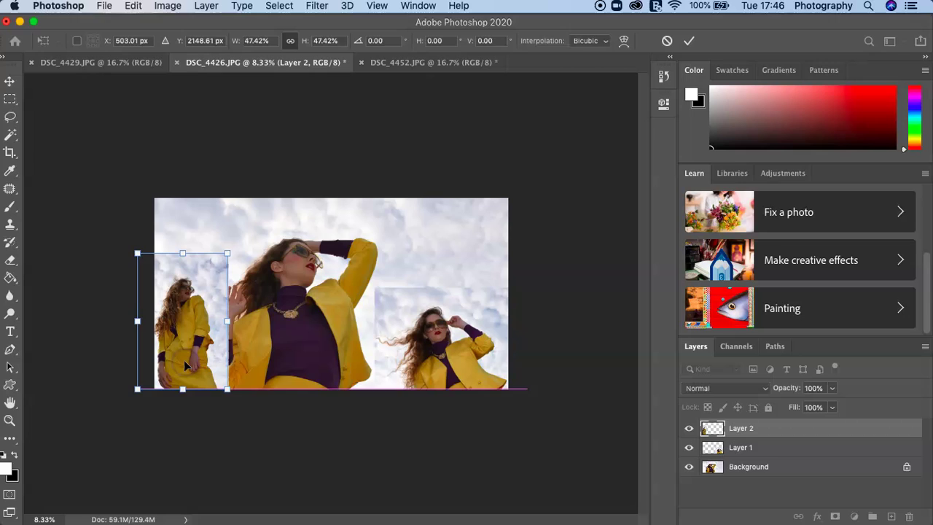
key(Right)
key(Right)
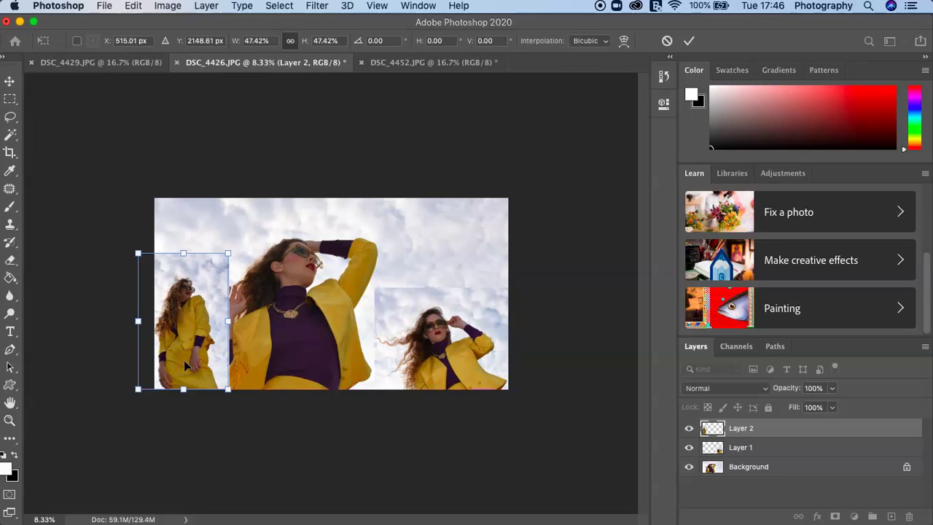
key(Right)
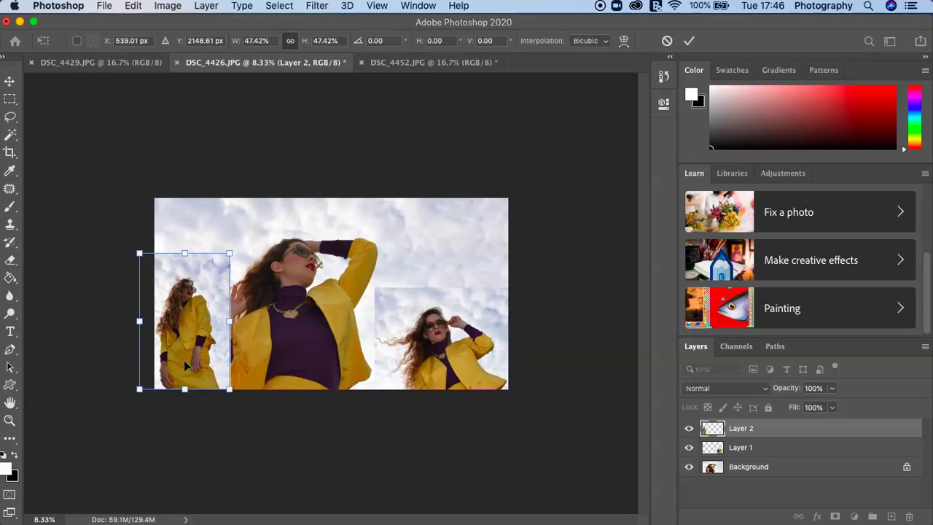
click(263, 450)
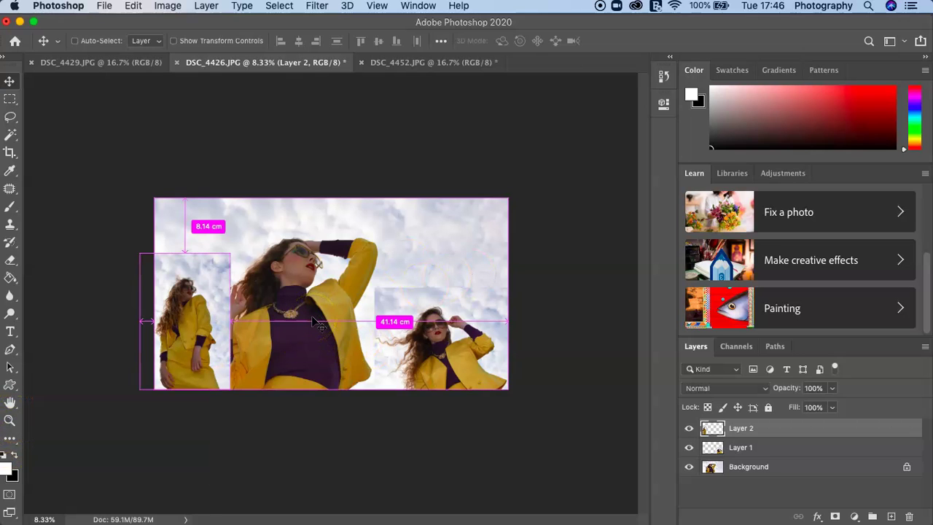
key(super+plus)
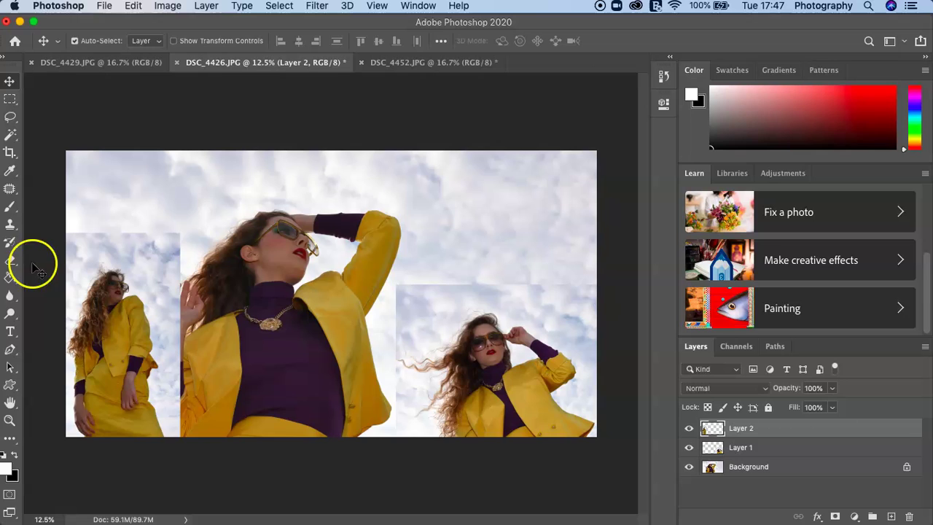
Choose the standard Eraser with a 118 px brush size and 85% opacity
click(12, 261)
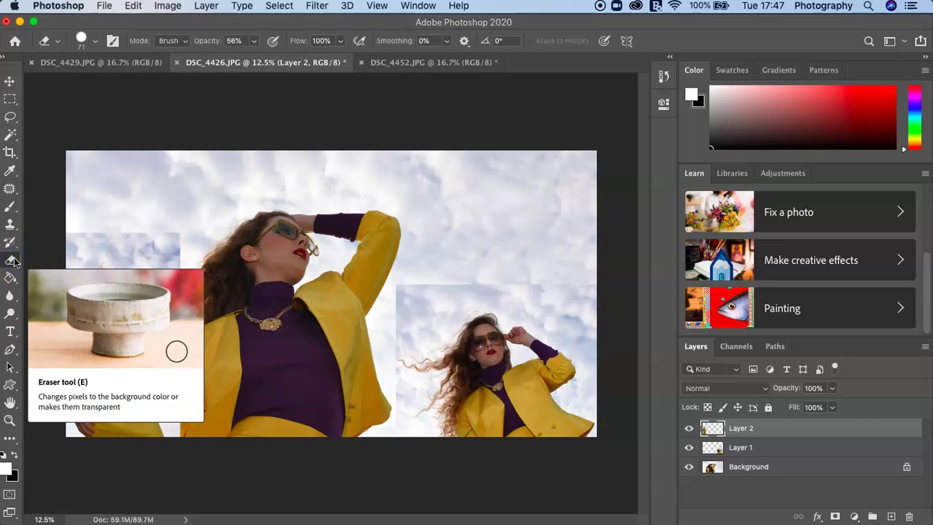
right_click(12, 261)
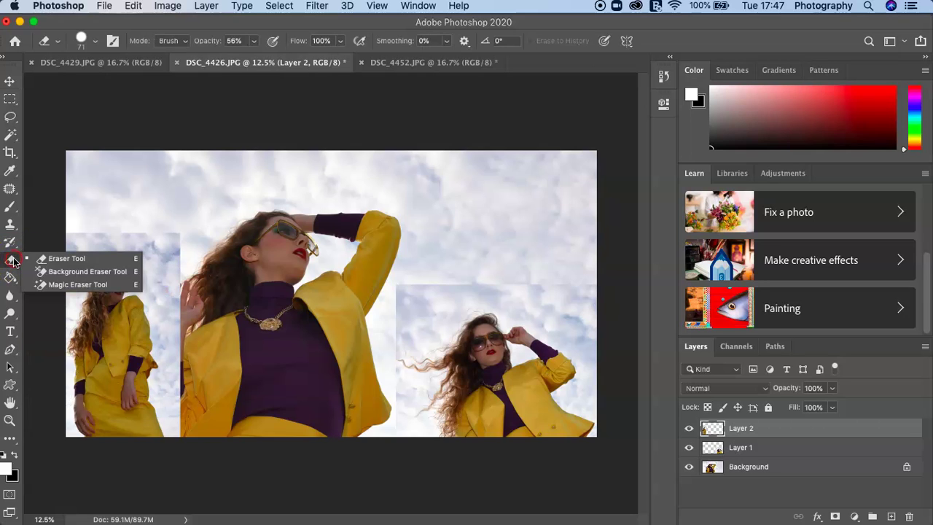
click(51, 253)
click(95, 40)
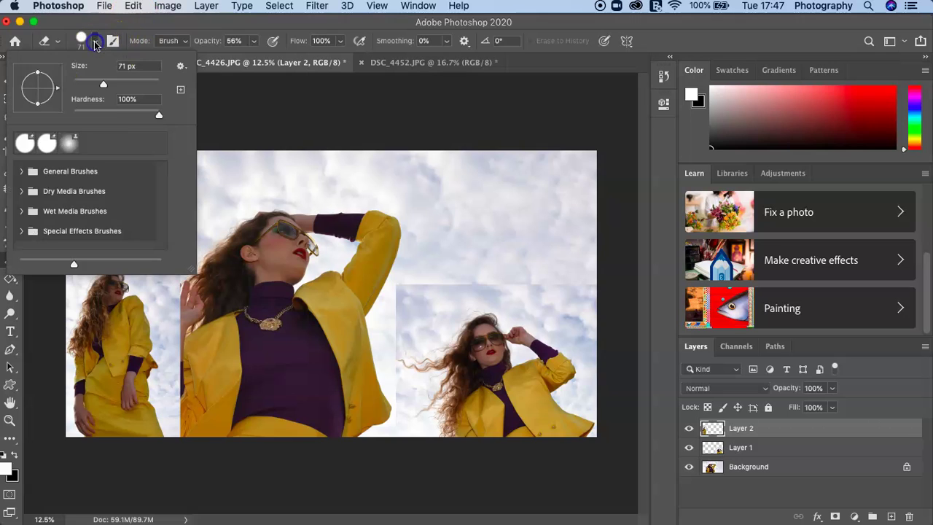
mouse_move(109, 81)
mouse_down()
mouse_move(125, 92)
mouse_move(121, 86)
mouse_up()
click(255, 43)
drag(253, 59, 267, 60)
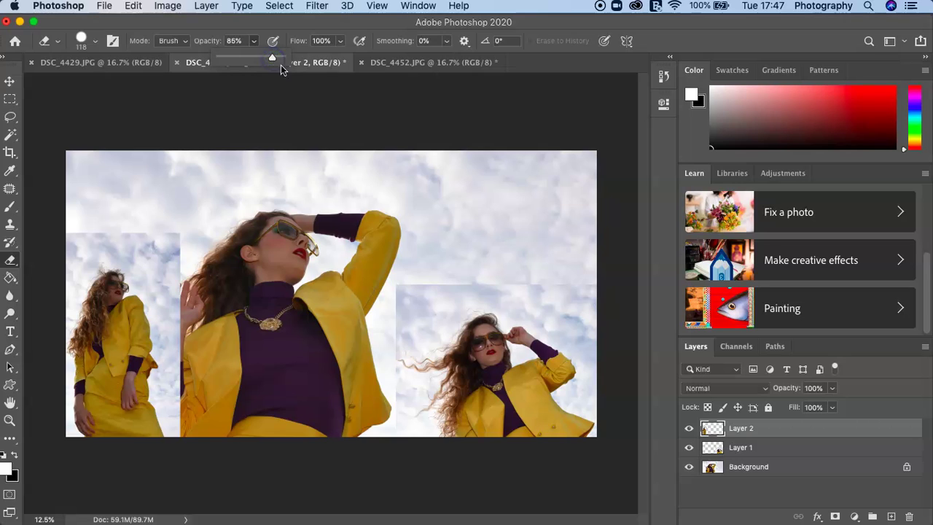
click(444, 293)
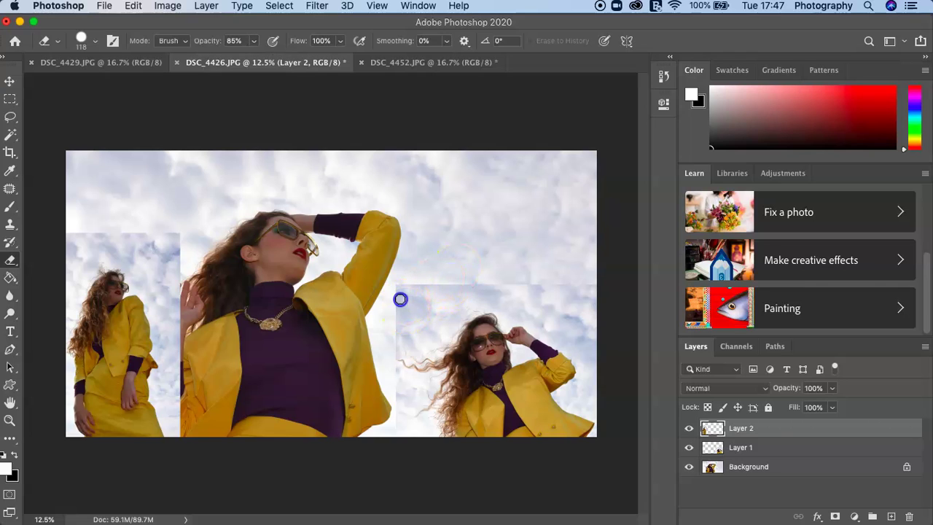
On Layer 1, erase the hard top-left edges beside the model's hair, undoing one bad stroke
click(767, 447)
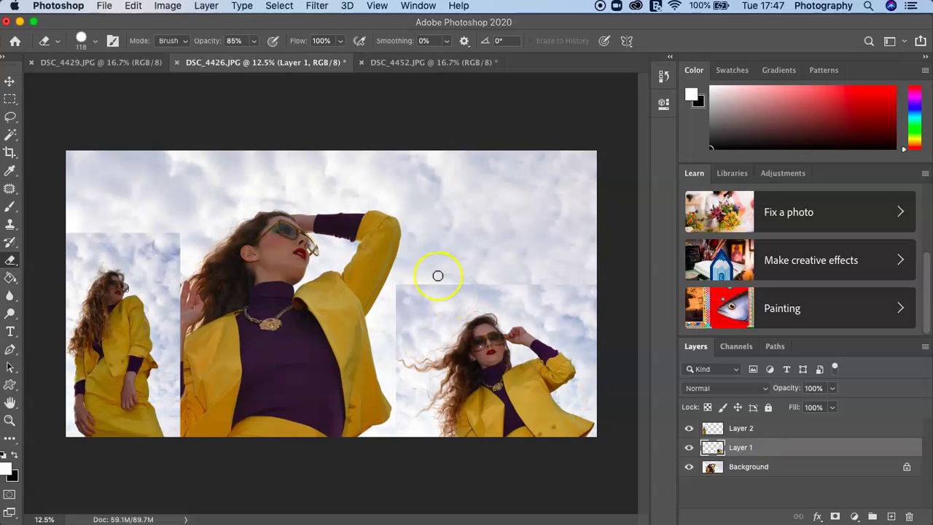
mouse_move(437, 276)
mouse_down()
mouse_move(417, 294)
mouse_move(459, 267)
mouse_move(403, 329)
mouse_move(435, 273)
mouse_move(392, 320)
mouse_move(408, 279)
mouse_move(398, 304)
mouse_move(456, 267)
mouse_move(433, 308)
mouse_move(477, 278)
mouse_move(444, 294)
mouse_move(508, 277)
mouse_move(474, 310)
mouse_move(483, 294)
mouse_move(471, 301)
mouse_move(483, 306)
mouse_move(447, 313)
mouse_move(456, 299)
mouse_move(411, 343)
mouse_move(401, 327)
mouse_move(457, 277)
mouse_move(422, 316)
mouse_move(478, 278)
mouse_move(591, 284)
mouse_up()
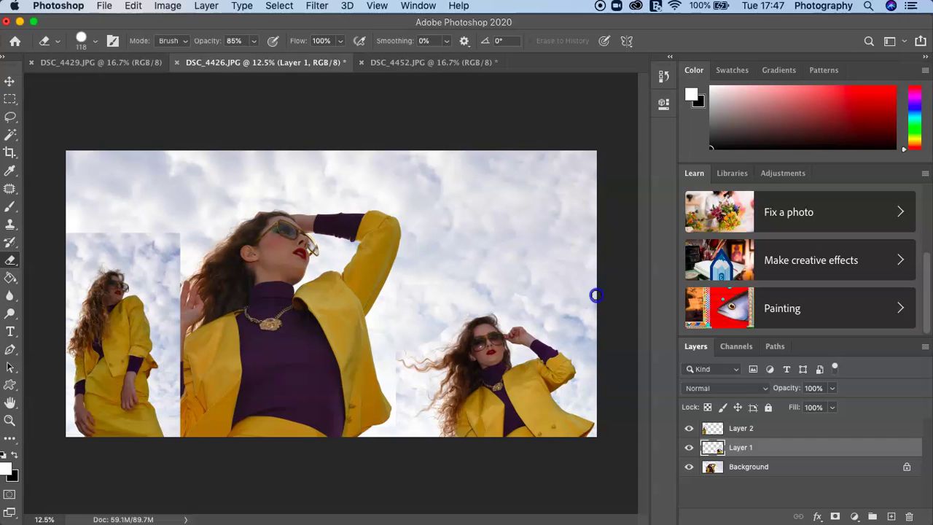
mouse_move(437, 308)
mouse_down()
mouse_move(407, 320)
mouse_move(433, 338)
mouse_up()
mouse_move(410, 377)
mouse_down()
mouse_move(404, 386)
mouse_move(419, 365)
mouse_move(408, 350)
mouse_move(417, 382)
mouse_move(454, 396)
mouse_move(450, 416)
mouse_move(412, 392)
mouse_up()
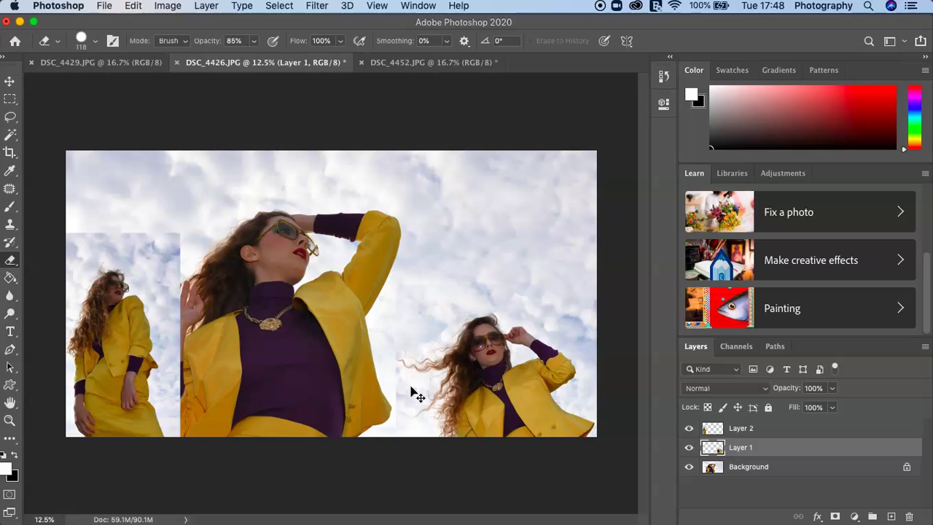
key(super+z)
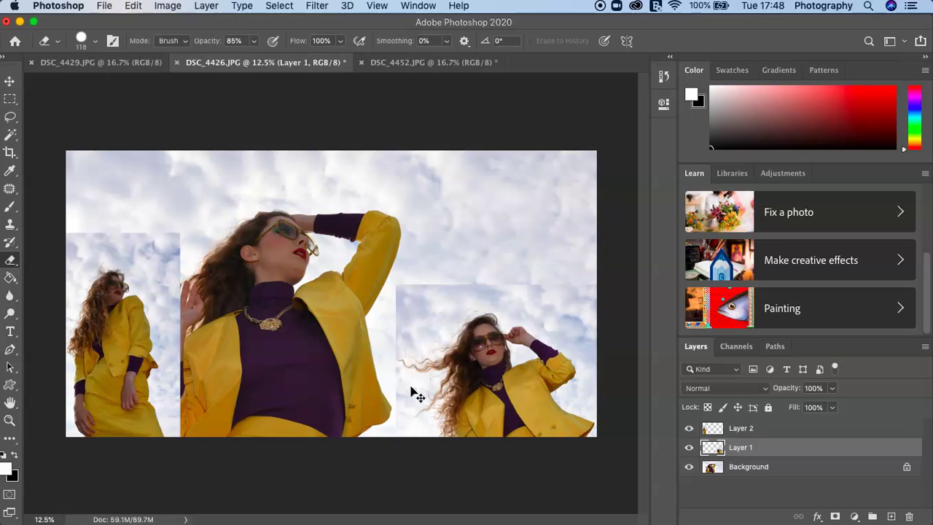
click(663, 76)
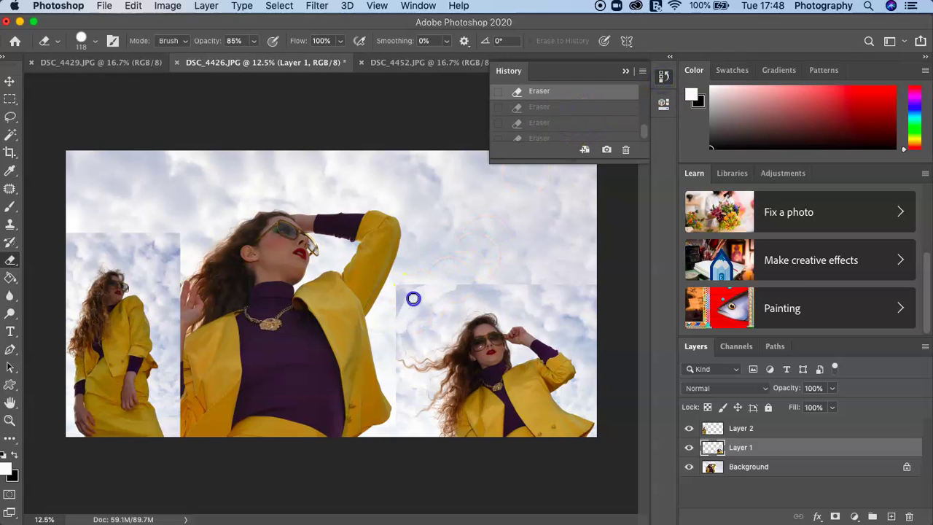
mouse_move(388, 316)
mouse_down()
mouse_move(498, 264)
mouse_move(610, 65)
mouse_move(461, 294)
mouse_move(491, 285)
mouse_move(478, 286)
mouse_move(542, 295)
mouse_move(541, 283)
mouse_move(591, 307)
mouse_up()
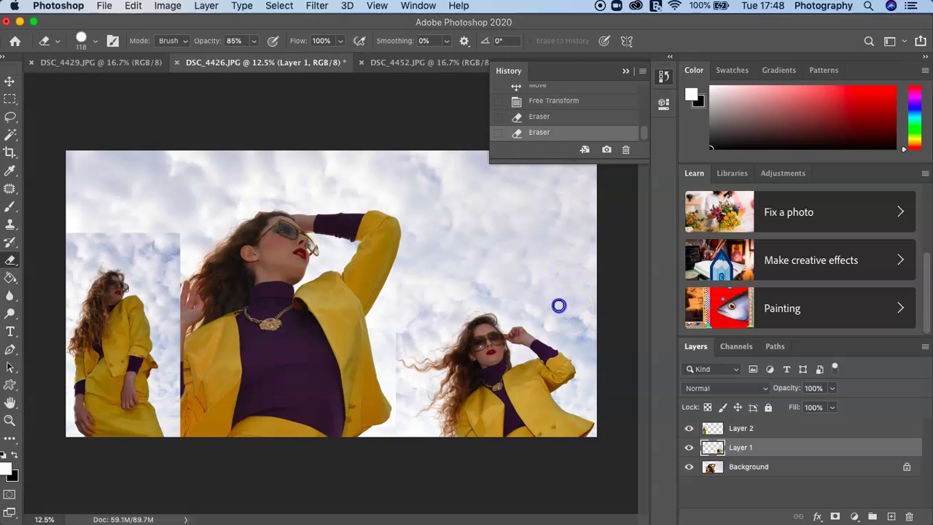
drag(590, 333, 589, 334)
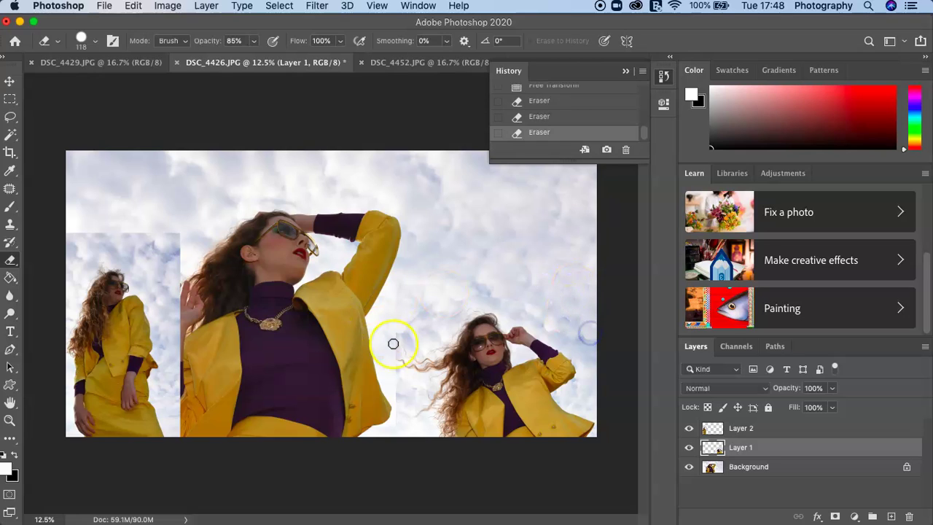
mouse_move(393, 340)
mouse_down()
mouse_move(444, 299)
mouse_move(433, 309)
mouse_move(491, 284)
mouse_up()
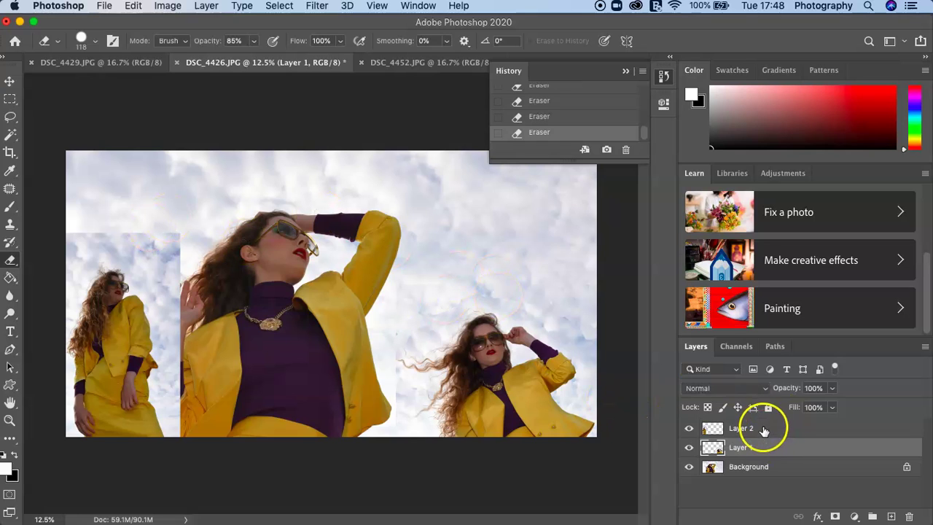
On Layer 2, erase the inset's top and right edges around the raised hand and forearm
click(764, 430)
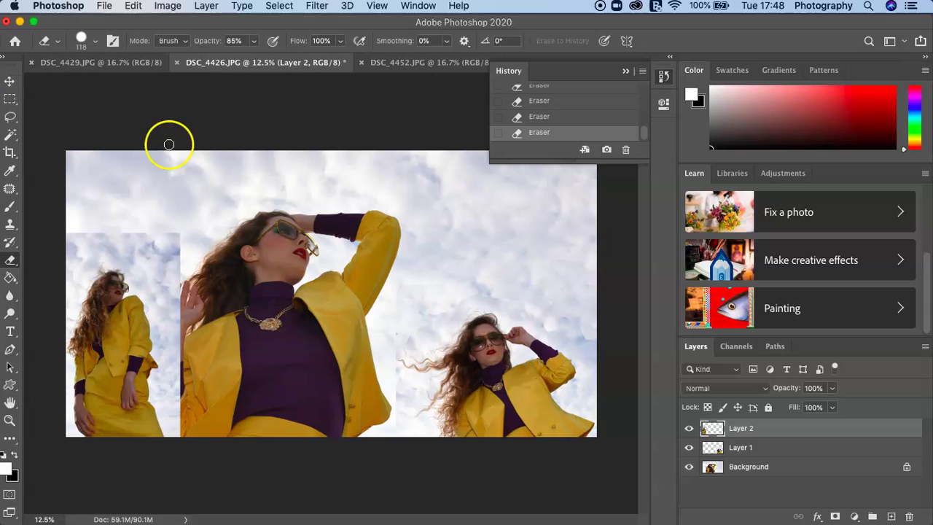
mouse_move(183, 249)
mouse_down()
mouse_move(185, 272)
mouse_move(192, 343)
mouse_move(163, 310)
mouse_move(183, 322)
mouse_move(176, 351)
mouse_move(180, 281)
mouse_up()
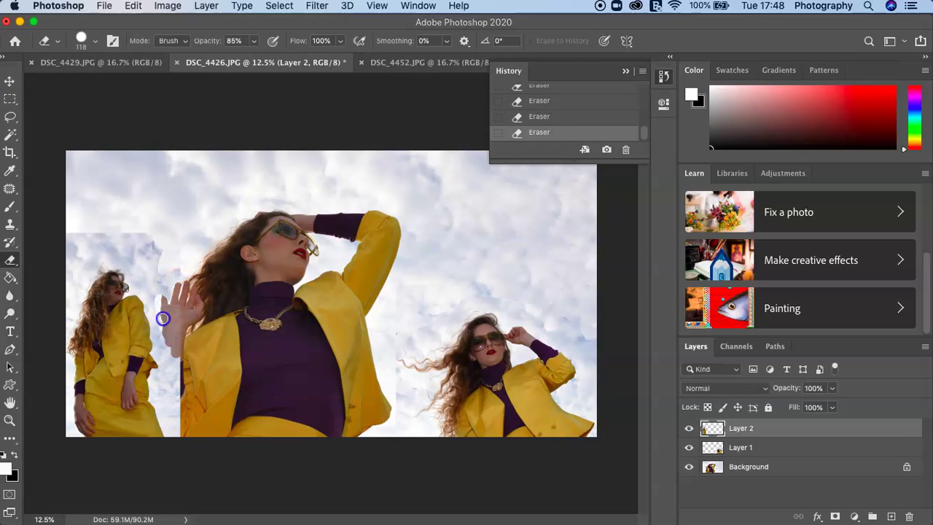
drag(163, 318, 174, 409)
mouse_move(179, 362)
mouse_down()
mouse_move(181, 416)
mouse_move(172, 364)
mouse_move(169, 446)
mouse_move(159, 345)
mouse_move(168, 392)
mouse_up()
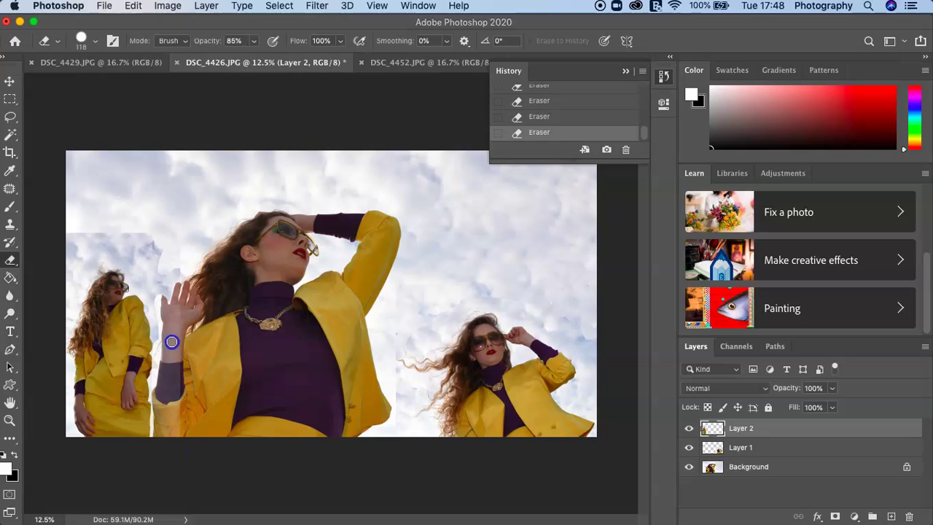
mouse_move(186, 311)
mouse_down()
mouse_move(188, 349)
mouse_move(190, 284)
mouse_move(180, 292)
mouse_move(183, 243)
mouse_up()
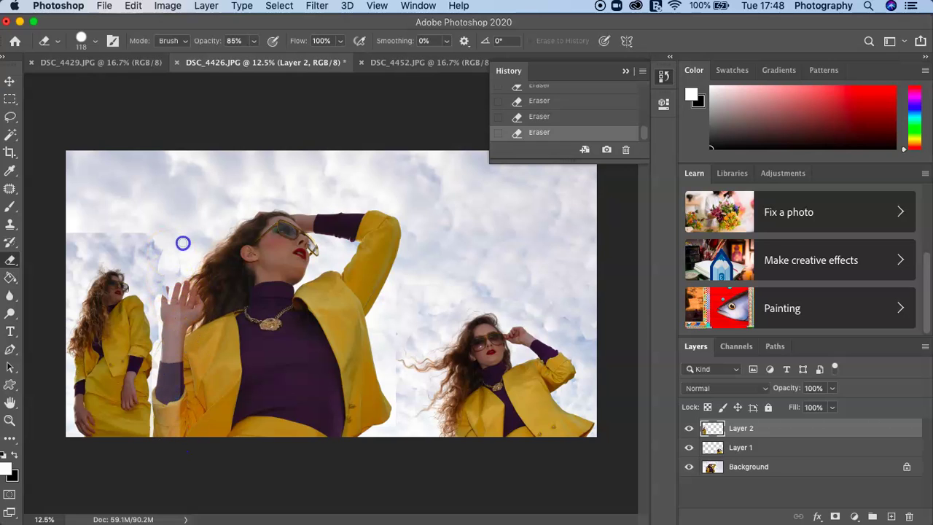
mouse_move(163, 273)
mouse_down()
mouse_move(155, 250)
mouse_move(148, 273)
mouse_move(177, 291)
mouse_move(193, 278)
mouse_move(178, 291)
mouse_move(183, 422)
mouse_move(184, 344)
mouse_move(179, 390)
mouse_move(147, 293)
mouse_up()
mouse_move(170, 340)
mouse_down()
mouse_move(182, 294)
mouse_move(181, 395)
mouse_move(185, 273)
mouse_move(180, 451)
mouse_move(171, 244)
mouse_move(126, 232)
mouse_move(128, 242)
mouse_move(127, 227)
mouse_move(153, 245)
mouse_move(131, 241)
mouse_move(139, 234)
mouse_move(121, 218)
mouse_move(98, 213)
mouse_move(77, 274)
mouse_move(63, 244)
mouse_up()
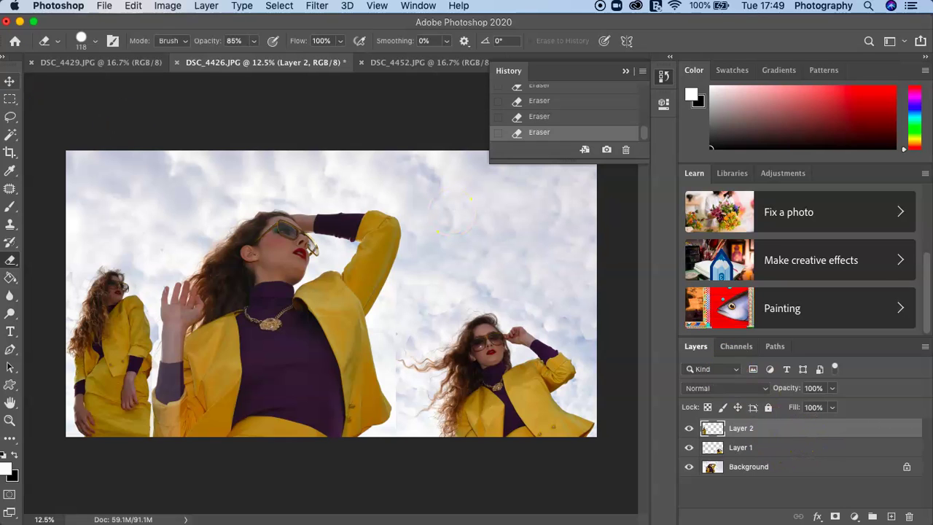
Move Layer 2's model shot toward the centre, then back against the canvas's left edge
click(10, 81)
click(115, 357)
mouse_move(115, 363)
mouse_down()
mouse_move(104, 254)
mouse_move(173, 258)
mouse_move(423, 386)
mouse_move(602, 382)
mouse_move(485, 370)
mouse_move(438, 392)
mouse_move(390, 394)
mouse_move(383, 427)
mouse_move(385, 419)
mouse_up()
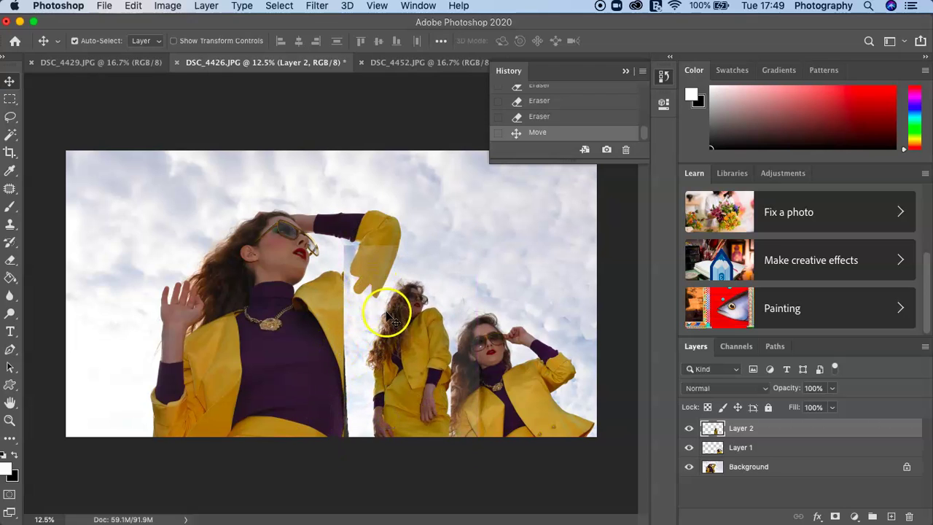
drag(382, 313, 77, 307)
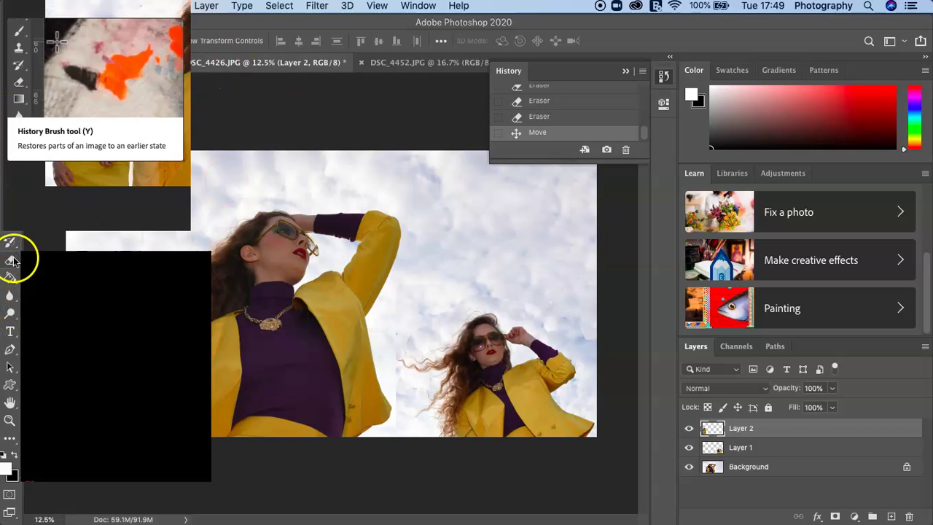
Erase the pale overlap along the raised forearm on Layer 2 with the Eraser at 100% opacity
drag(10, 260, 49, 252)
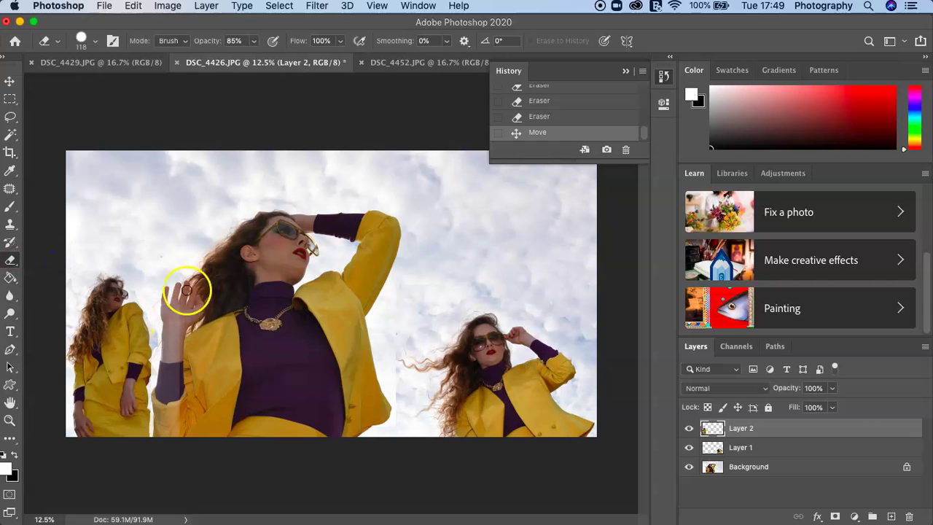
click(256, 44)
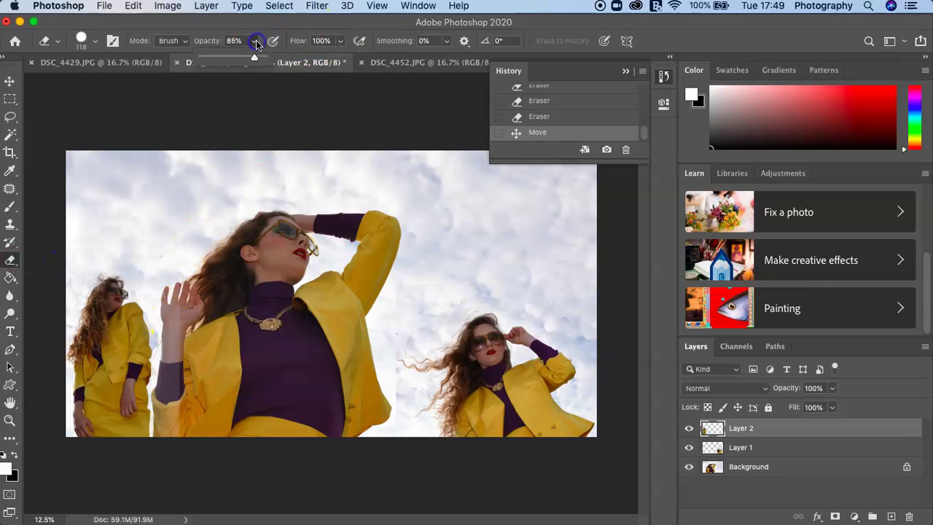
drag(256, 60, 283, 60)
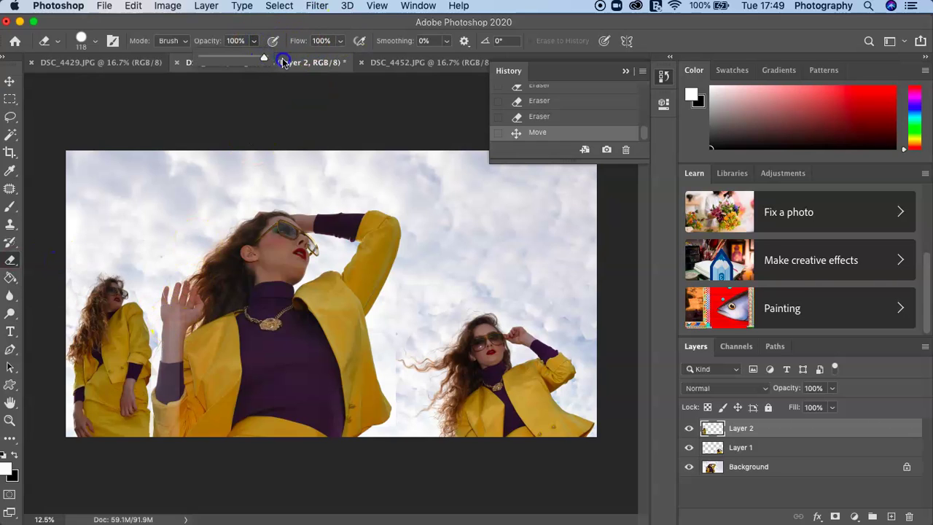
click(173, 310)
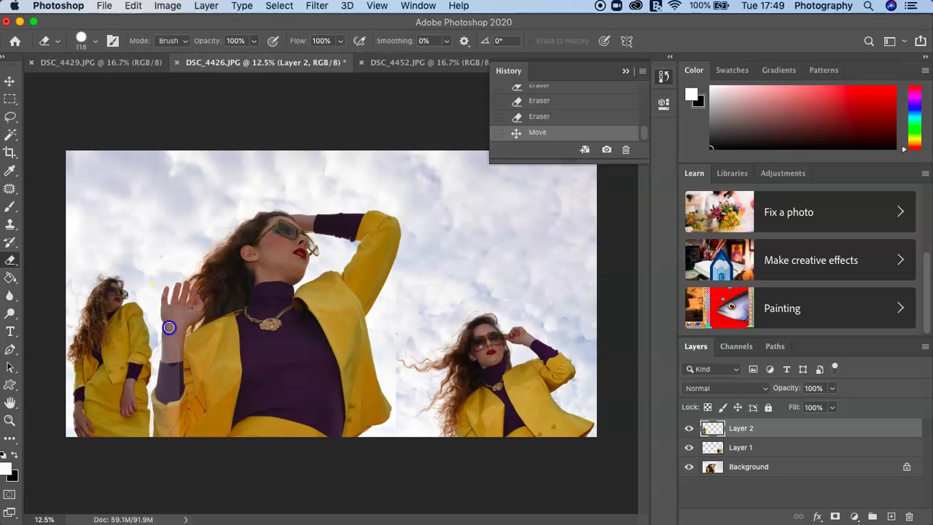
mouse_move(169, 327)
mouse_down()
mouse_move(176, 414)
mouse_move(176, 354)
mouse_move(166, 404)
mouse_move(168, 346)
mouse_move(156, 393)
mouse_move(171, 322)
mouse_move(159, 306)
mouse_move(166, 331)
mouse_move(168, 288)
mouse_up()
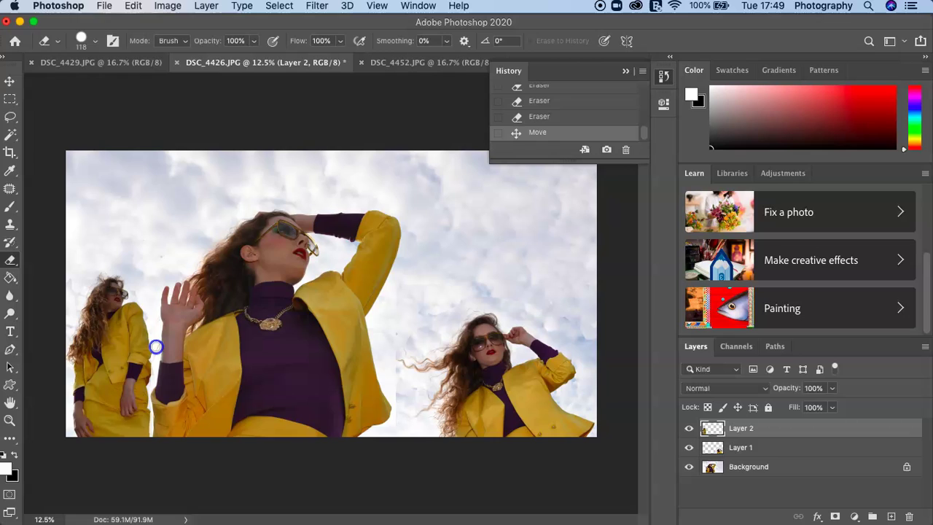
click(156, 347)
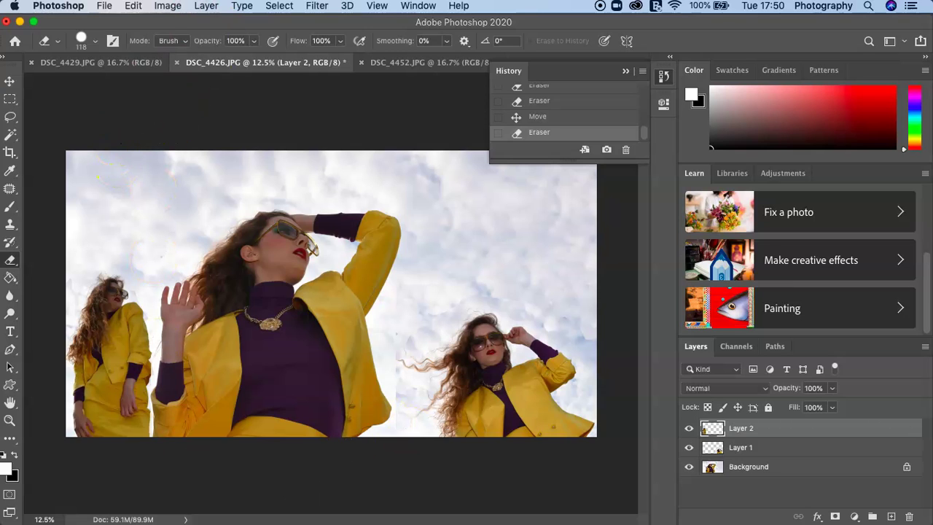
click(131, 7)
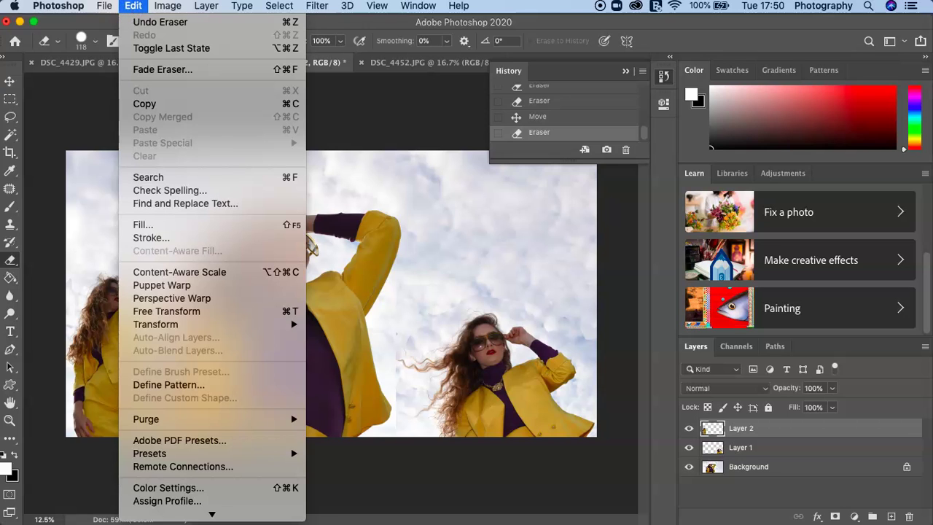
mouse_move(167, 6)
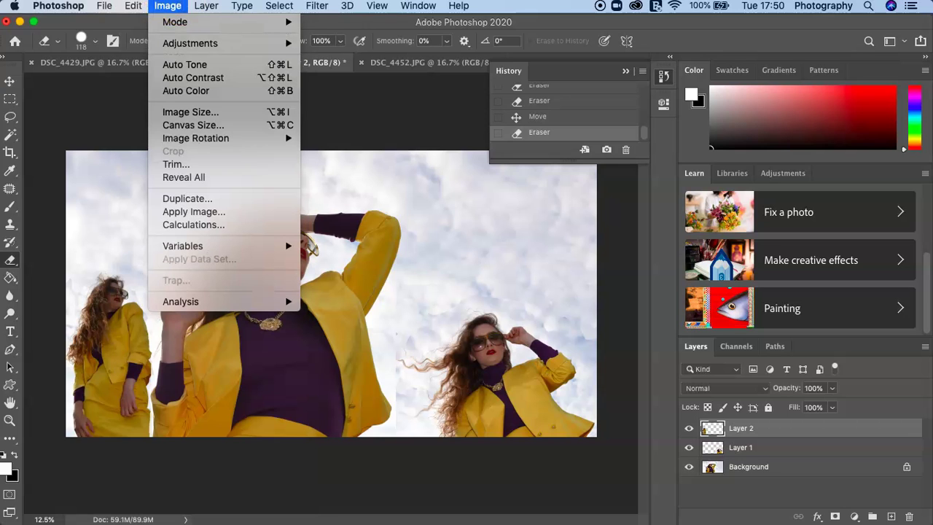
click(195, 124)
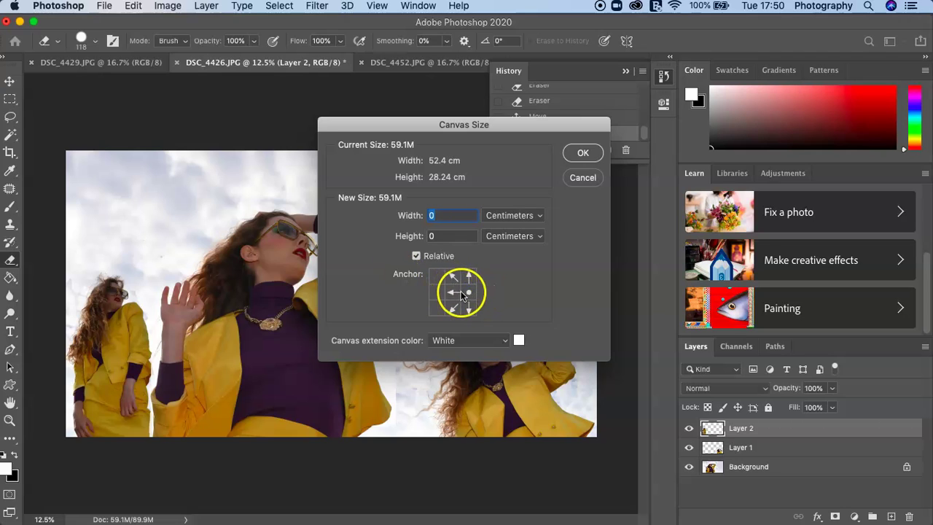
click(455, 293)
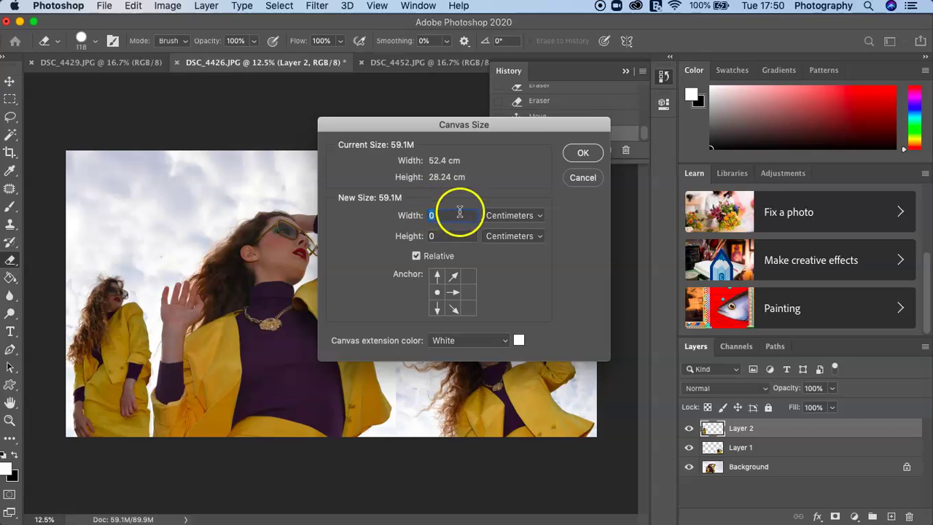
click(582, 177)
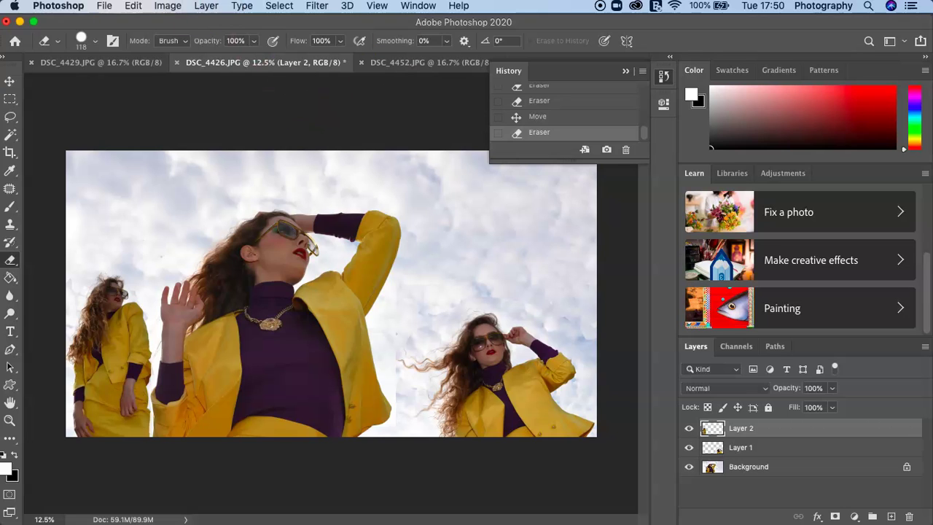
Skew Layer 2 so the left-hand model leans about one degree, and commit the transform
click(133, 7)
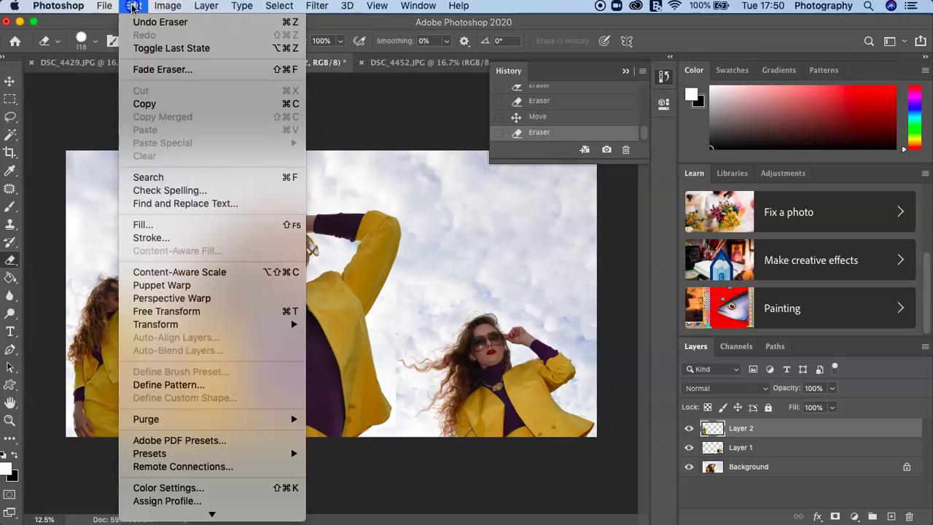
click(133, 7)
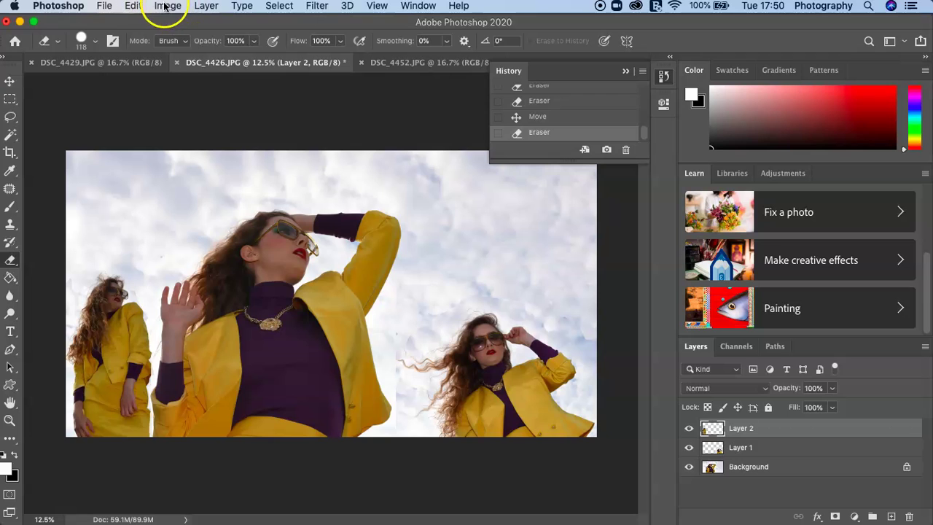
click(132, 7)
mouse_move(182, 329)
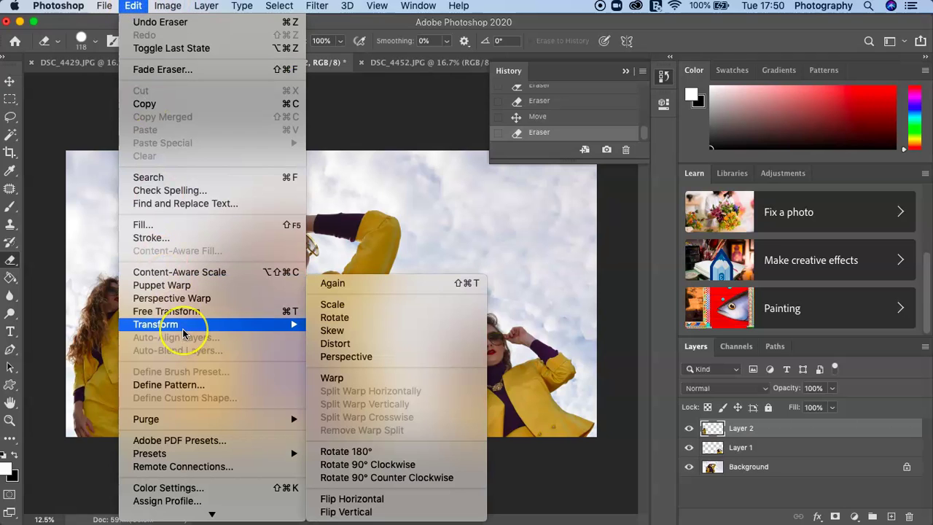
click(340, 331)
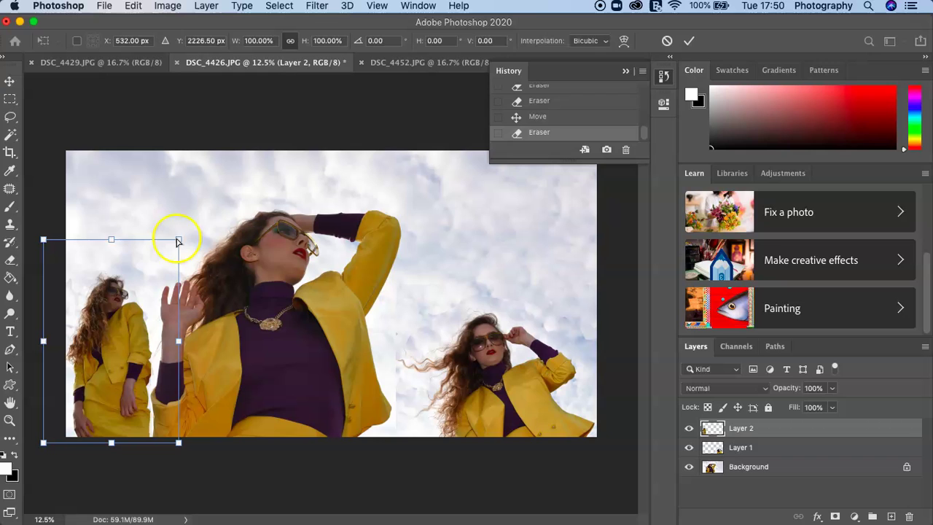
mouse_move(178, 239)
mouse_down()
mouse_move(198, 183)
mouse_move(197, 202)
mouse_move(231, 167)
mouse_move(178, 241)
mouse_up()
key(Return)
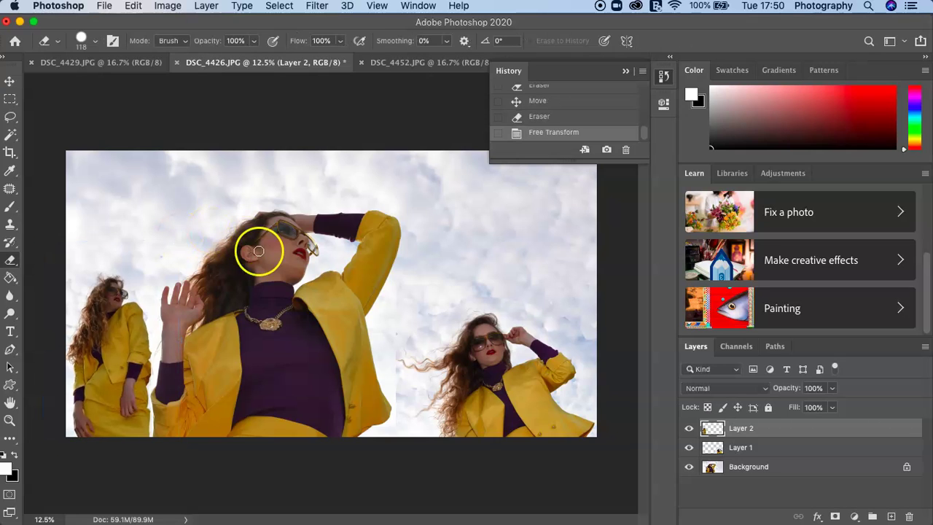
Erase the pale overlap around the right-hand model's hair and sky on Layer 2
click(132, 7)
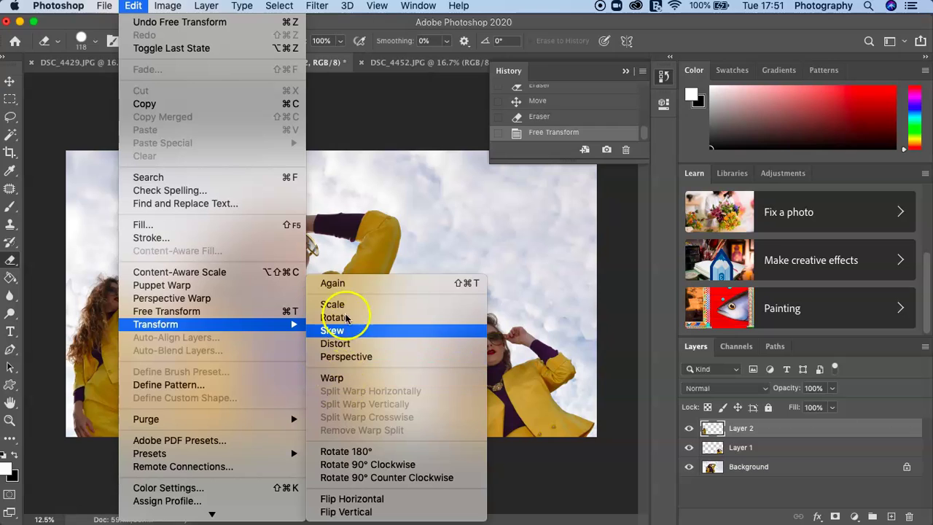
click(378, 132)
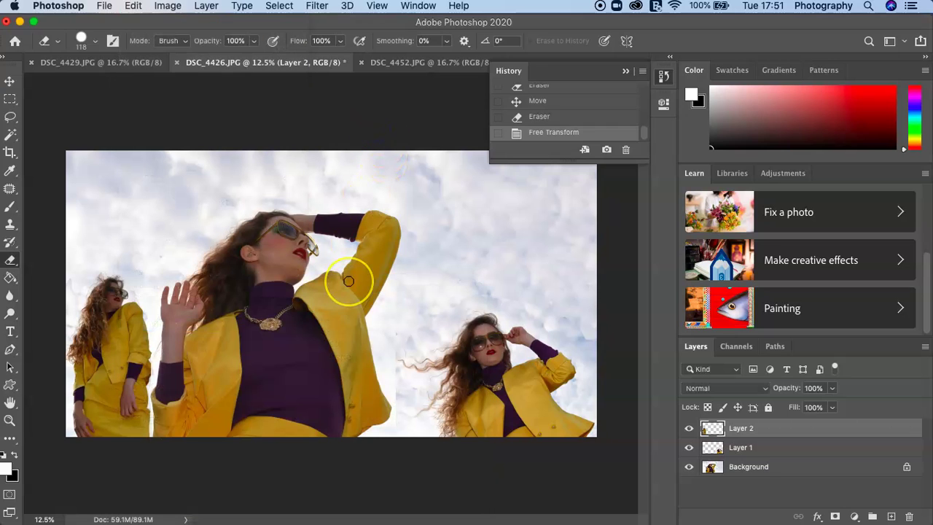
mouse_move(349, 281)
mouse_down()
mouse_move(475, 354)
mouse_move(327, 338)
mouse_move(449, 329)
mouse_move(457, 237)
mouse_up()
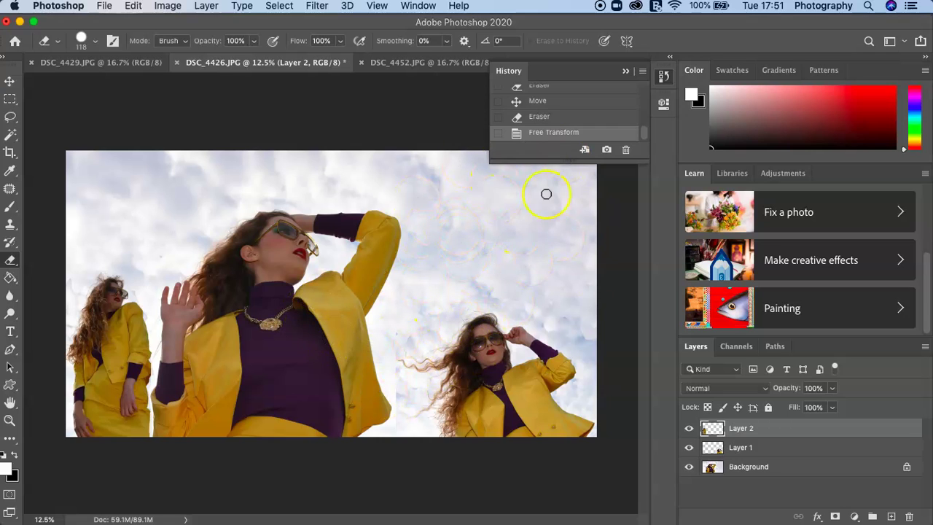
mouse_move(480, 328)
mouse_down()
mouse_move(296, 341)
mouse_move(452, 304)
mouse_move(449, 327)
mouse_move(299, 350)
mouse_move(288, 372)
mouse_up()
click(365, 390)
click(11, 261)
click(775, 445)
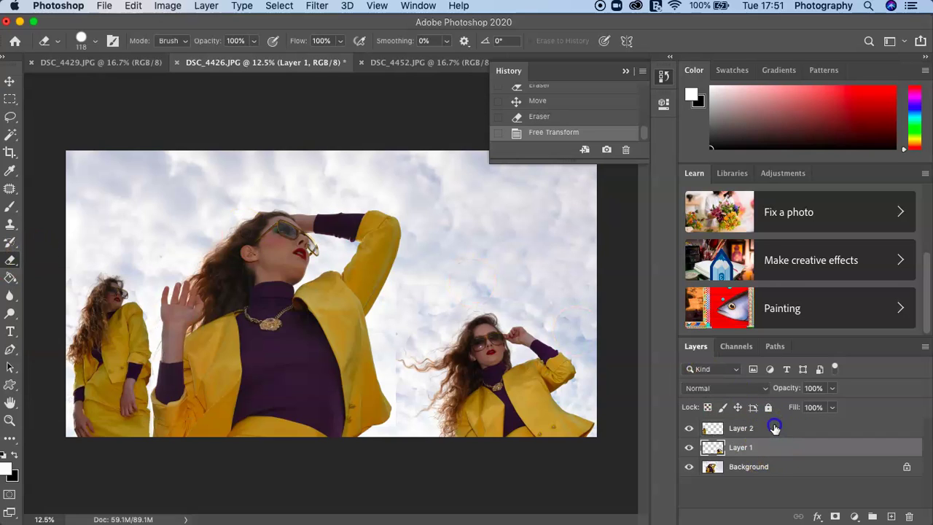
click(775, 428)
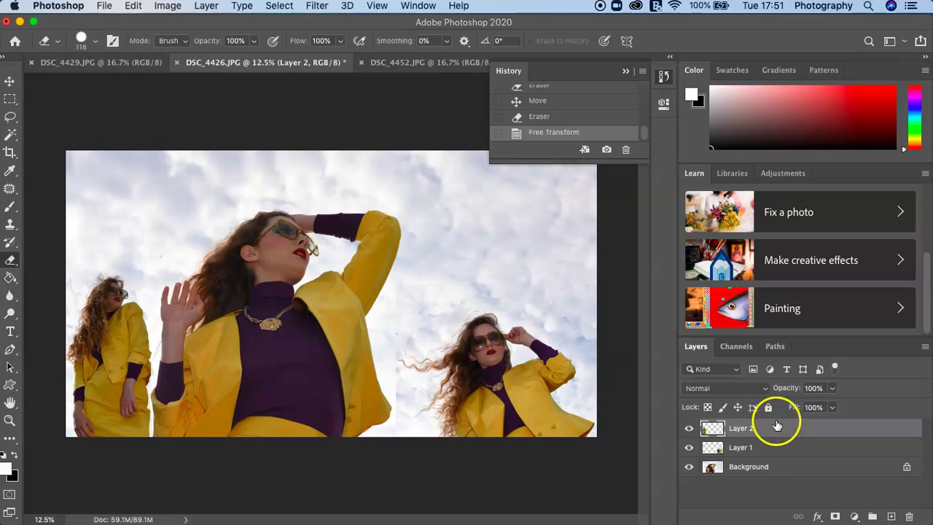
click(776, 449)
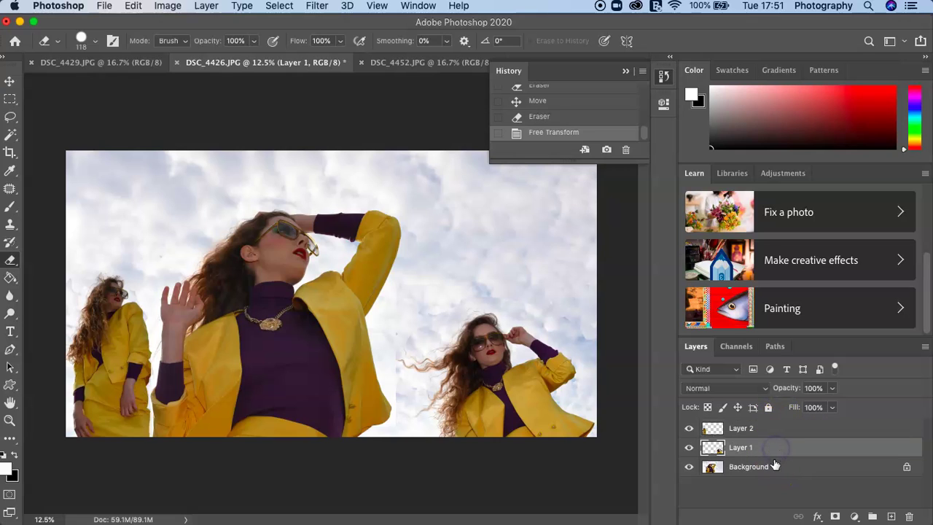
click(689, 448)
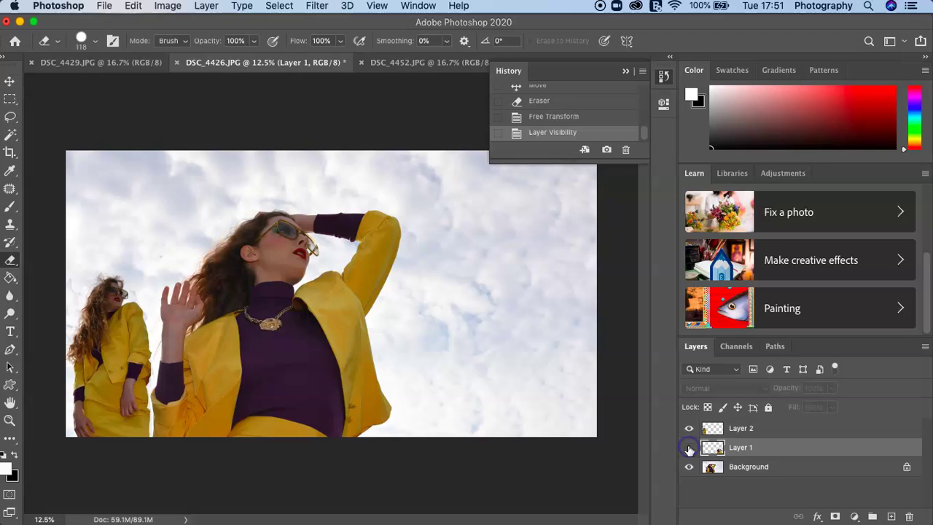
click(691, 449)
click(689, 429)
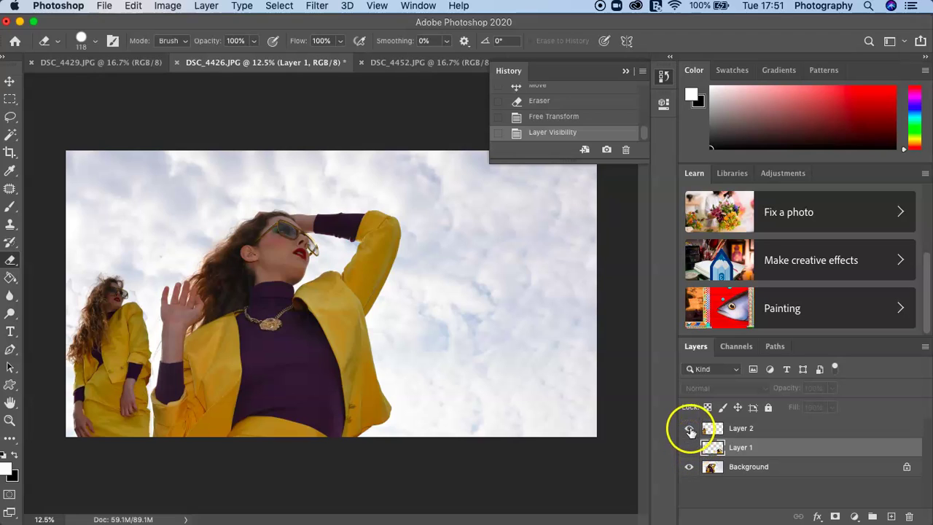
click(690, 429)
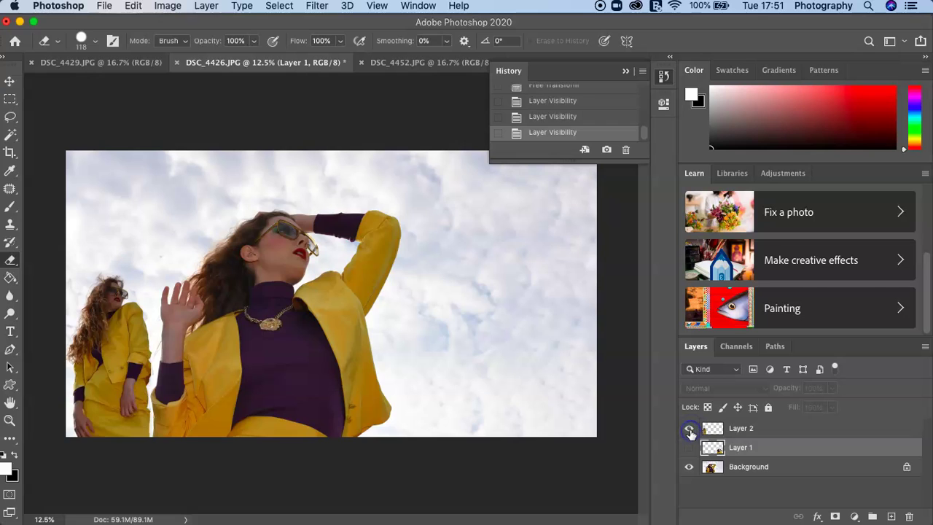
click(689, 448)
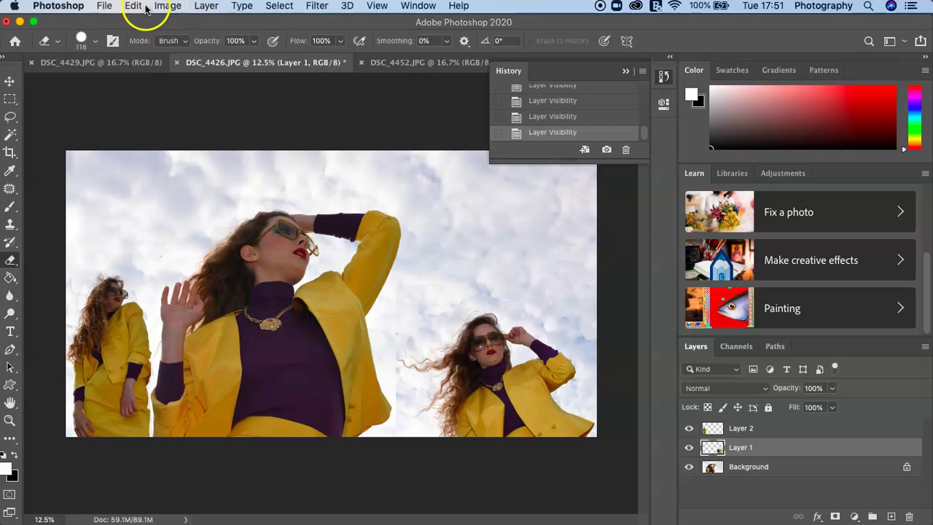
Save the composite as DSC_4426.psd on the Desktop with Layers kept
click(103, 6)
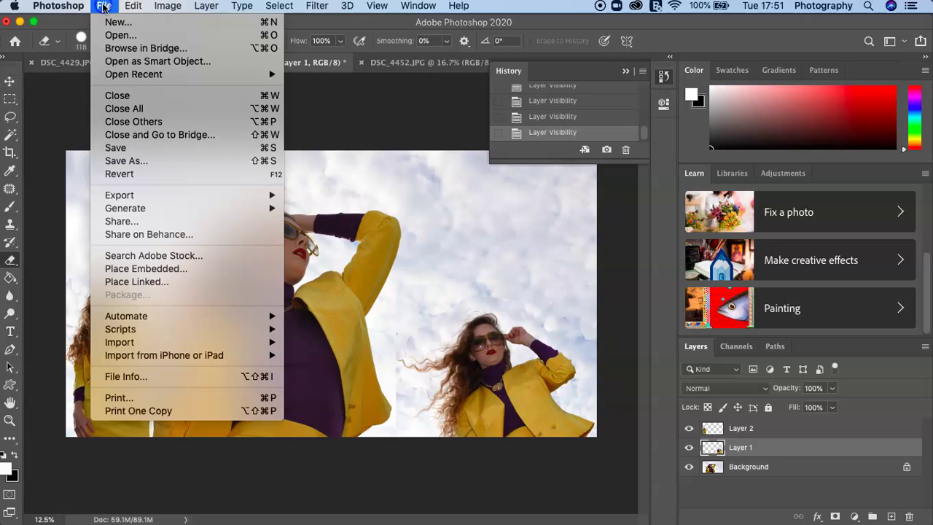
click(125, 160)
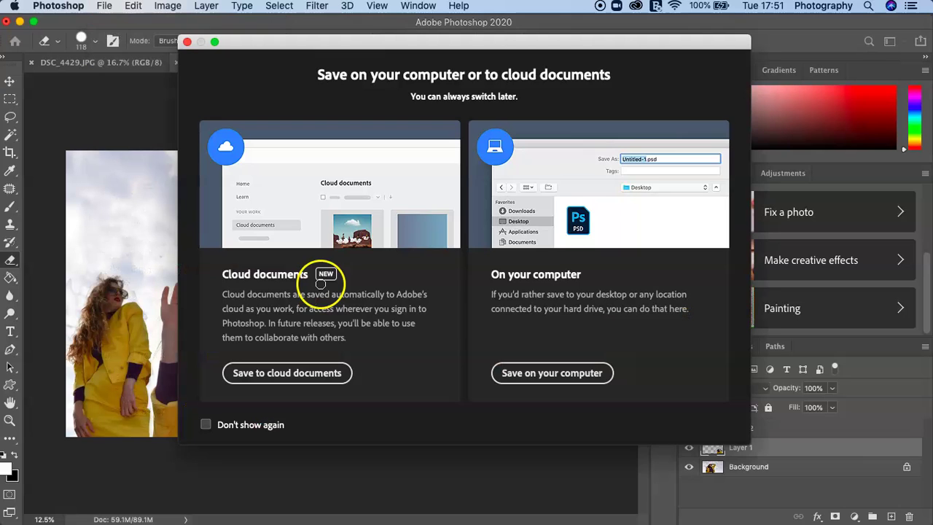
click(521, 373)
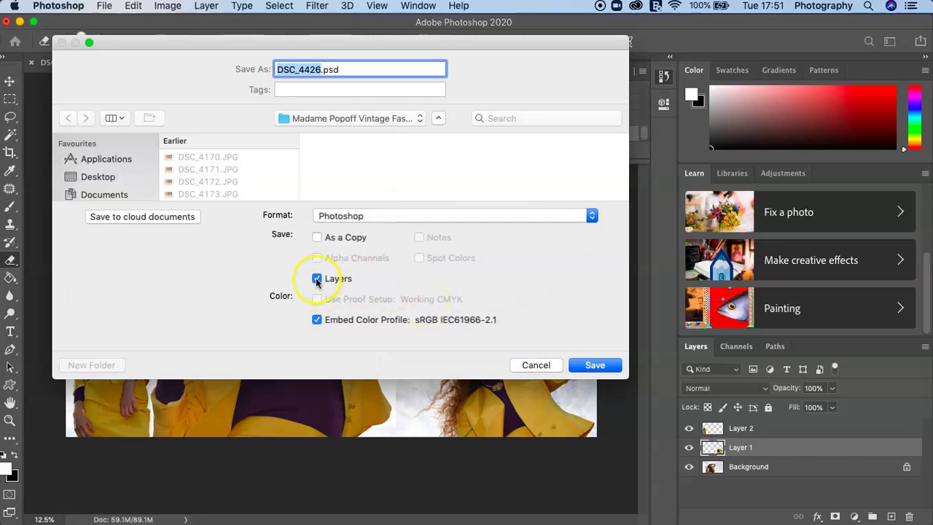
click(317, 280)
click(317, 280)
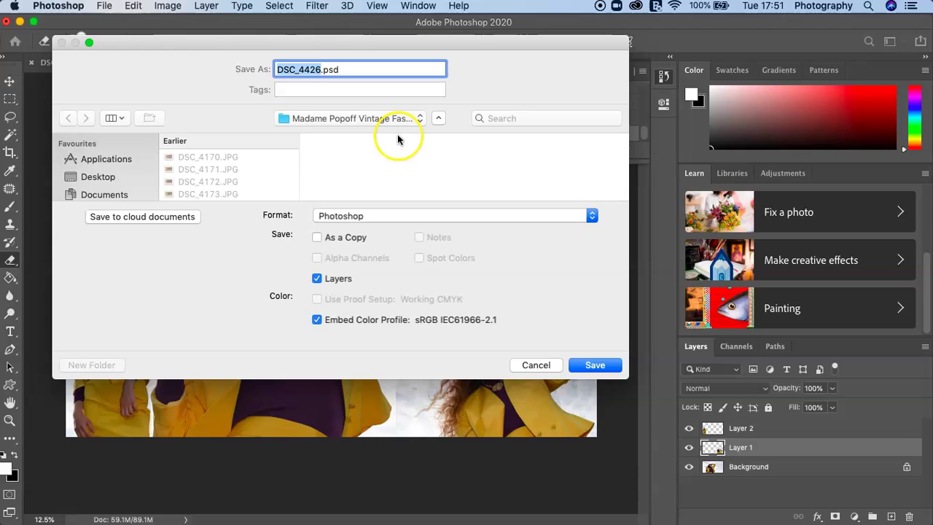
click(100, 177)
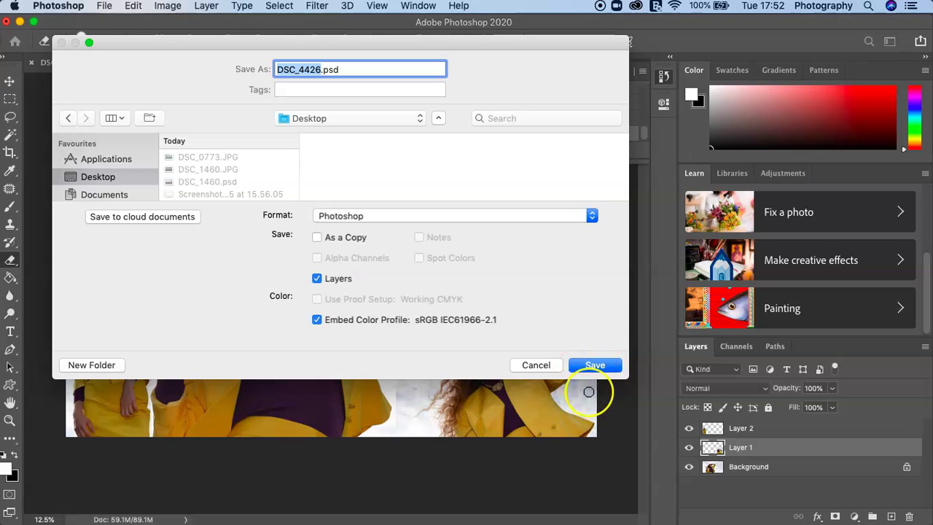
click(595, 366)
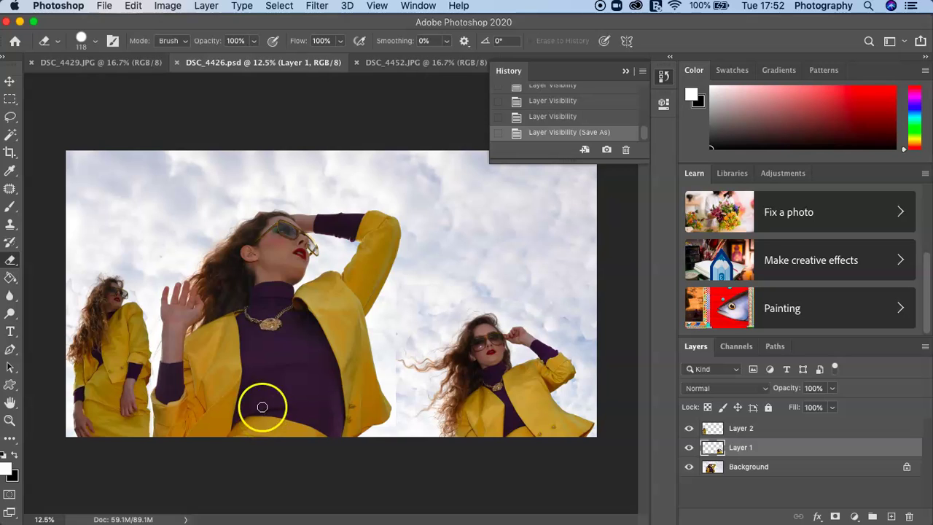
Collapse the History panel, leaving the composite and Layers panel visible
click(625, 72)
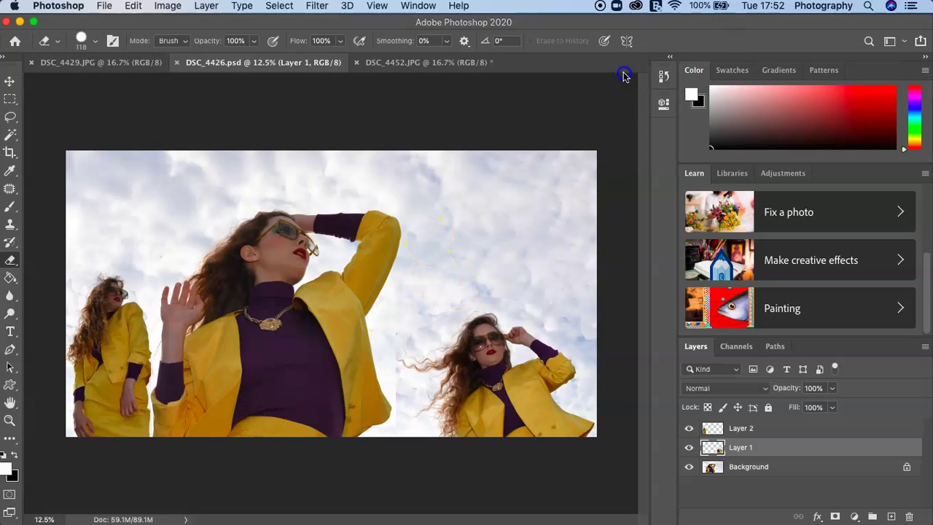
click(194, 330)
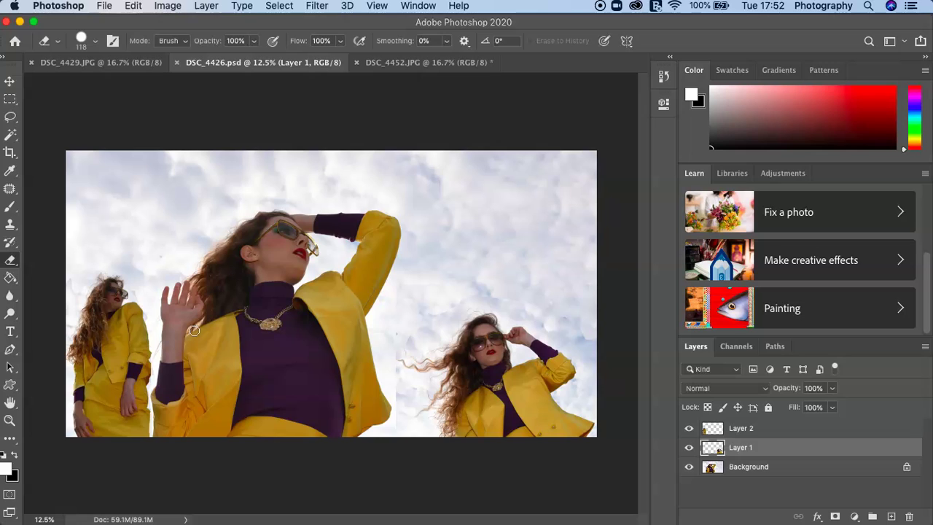